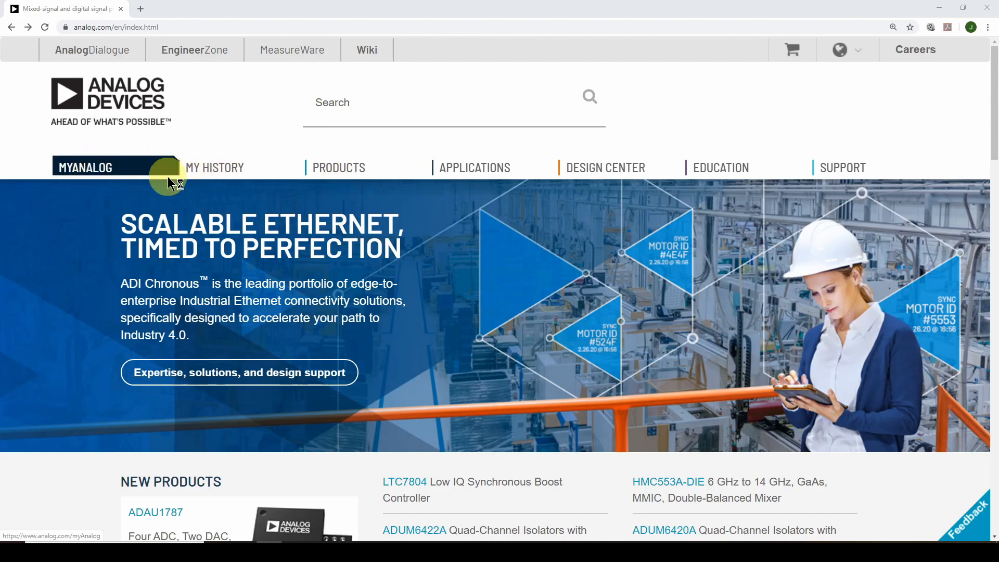
Step: Open the LTspice page from the circuit design tools in the Analog Devices Design Center
click(607, 169)
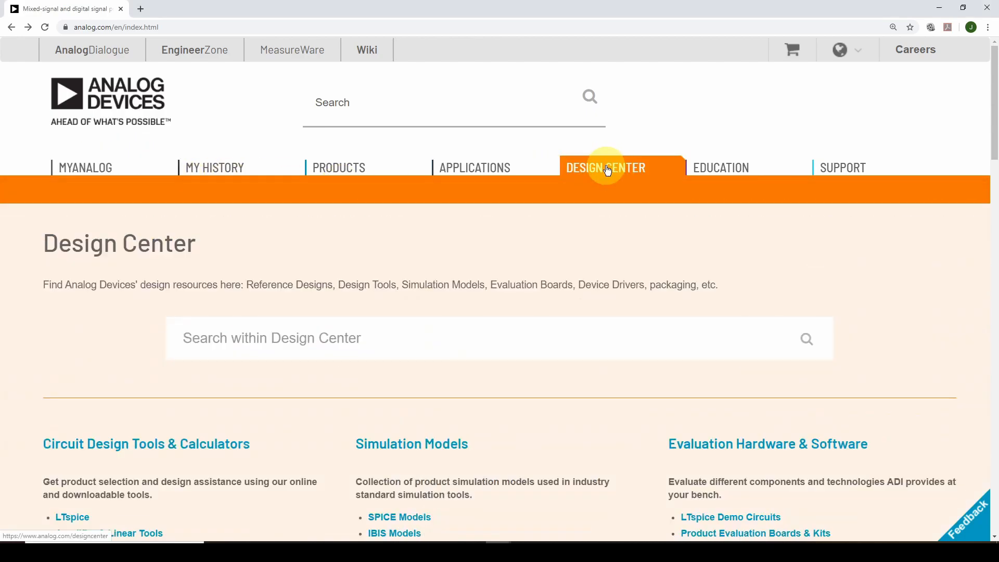
scroll(607, 169, down, 3)
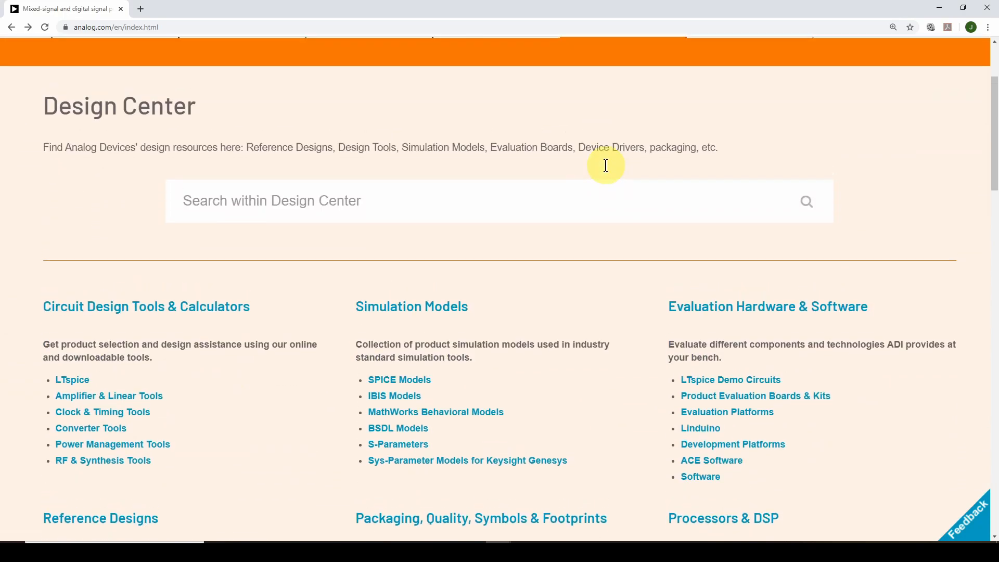
scroll(606, 165, down, 4)
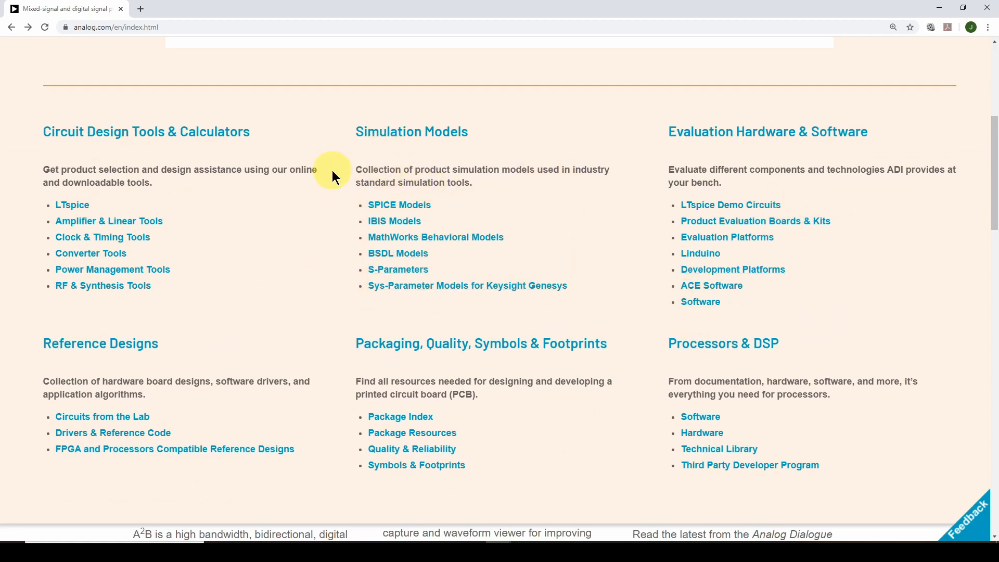
click(66, 210)
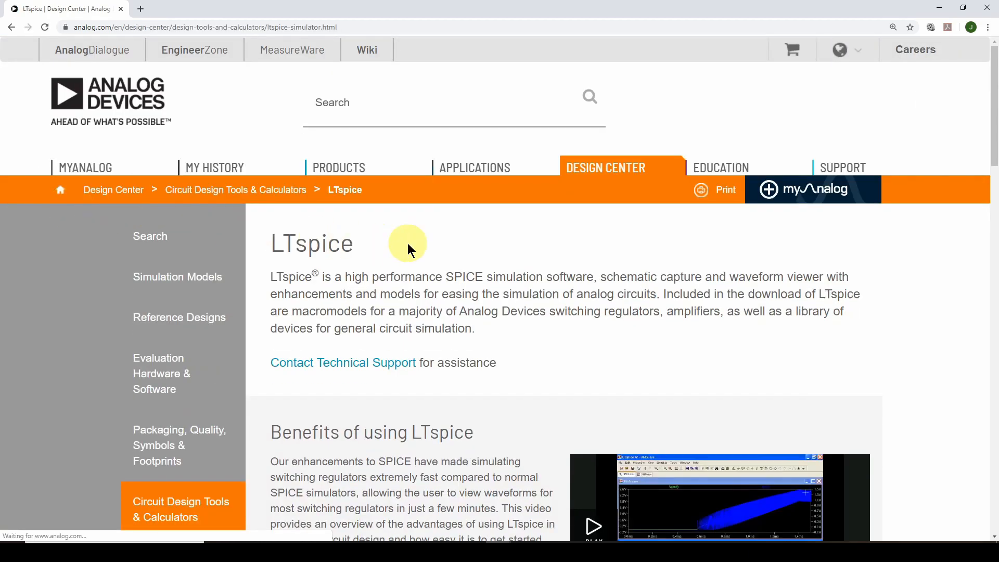
scroll(474, 243, down, 3)
scroll(476, 242, up, 3)
scroll(477, 240, down, 3)
scroll(477, 237, up, 1)
scroll(476, 234, up, 1)
scroll(476, 237, down, 1)
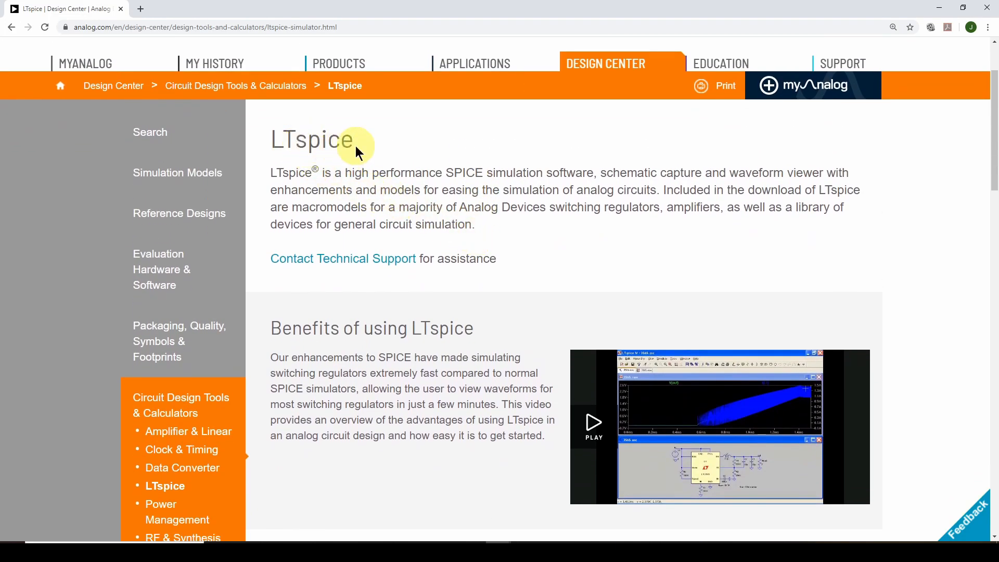
scroll(383, 147, up, 2)
scroll(362, 223, down, 1)
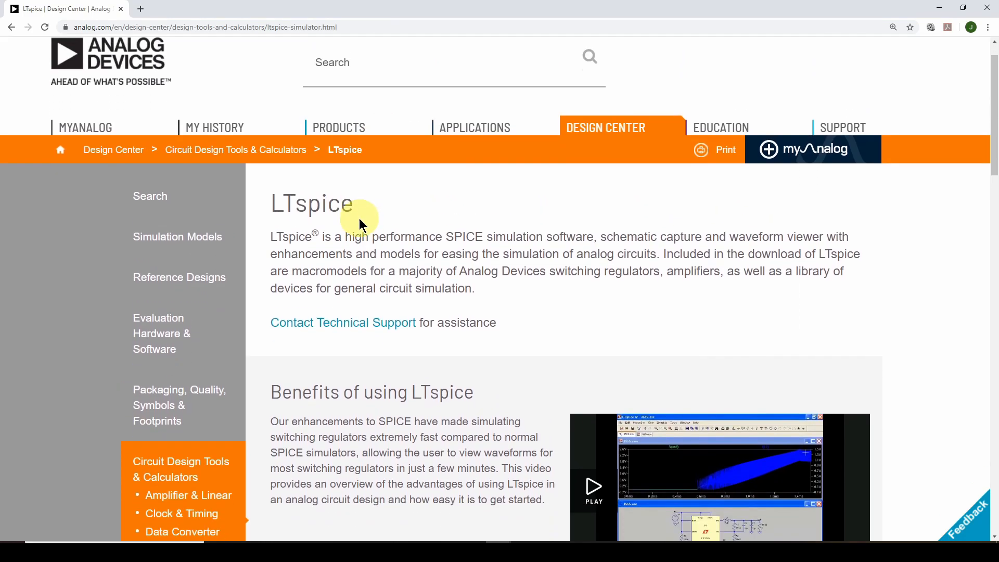
scroll(357, 229, up, 1)
scroll(359, 226, down, 1)
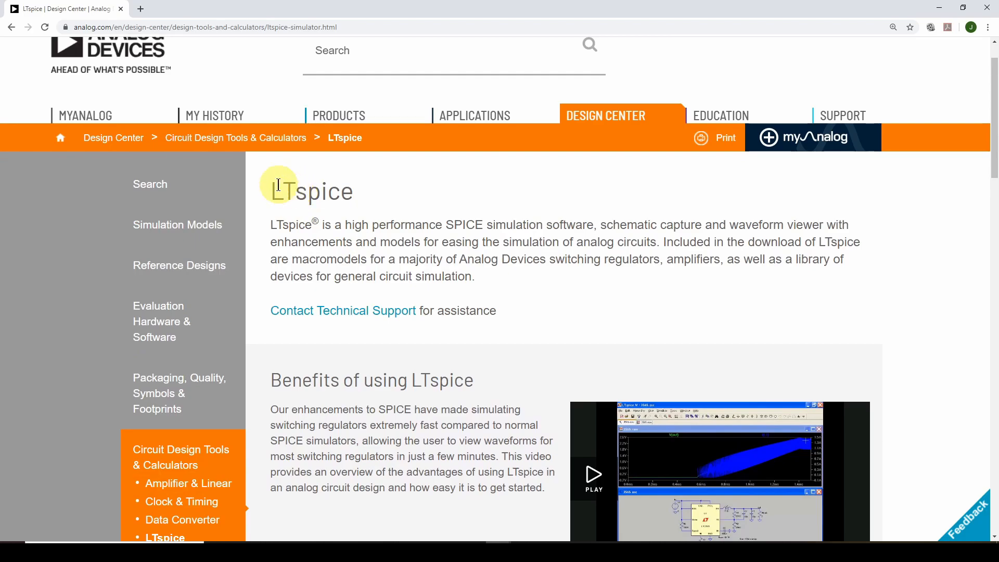
scroll(328, 242, up, 1)
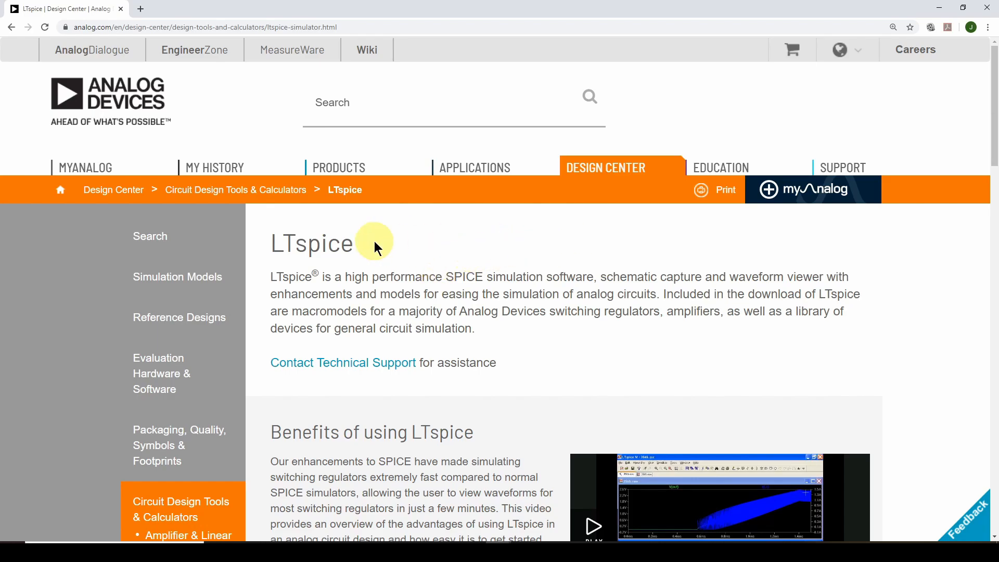
Step: Examine the LTspice download options for Windows and Mac, along with the demo circuits and documentation sections
scroll(347, 239, down, 9)
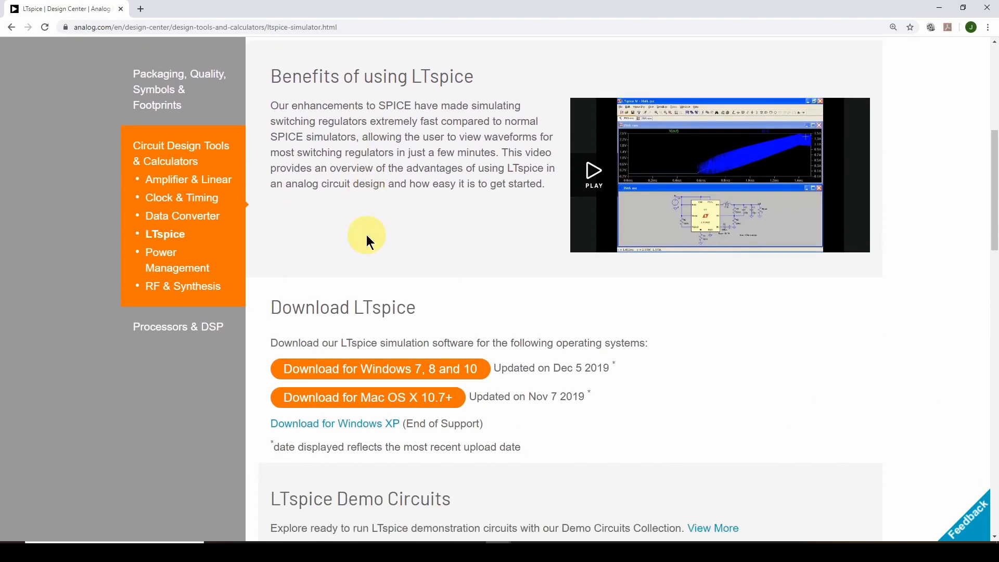
scroll(394, 182, down, 3)
scroll(391, 167, up, 1)
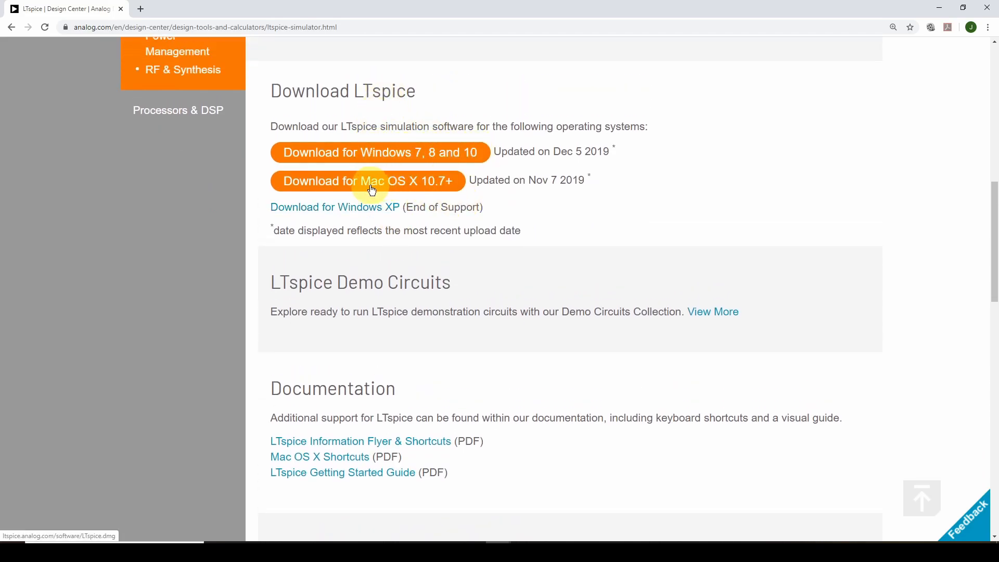
scroll(448, 192, down, 4)
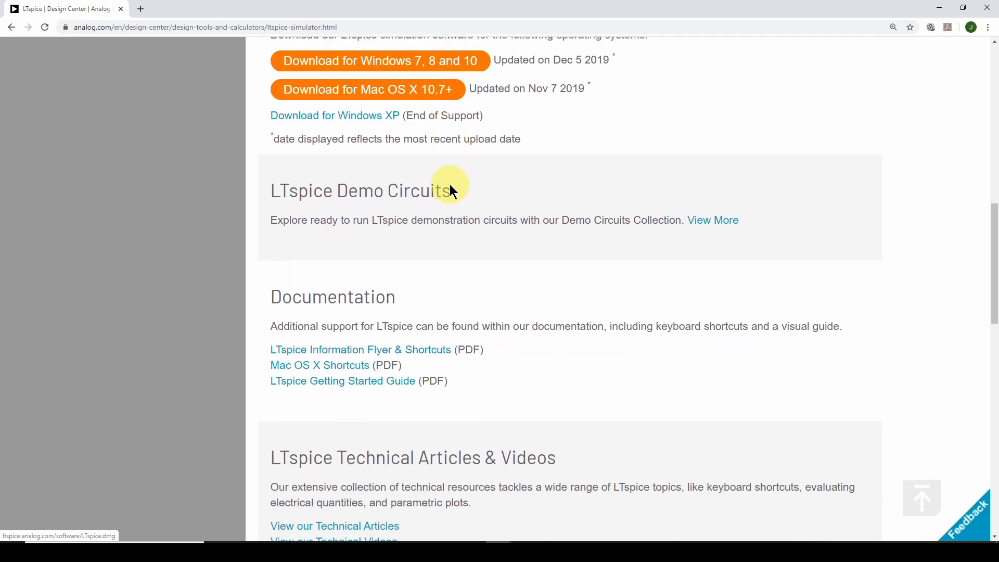
scroll(385, 409, down, 1)
scroll(385, 409, down, 3)
scroll(403, 370, up, 10)
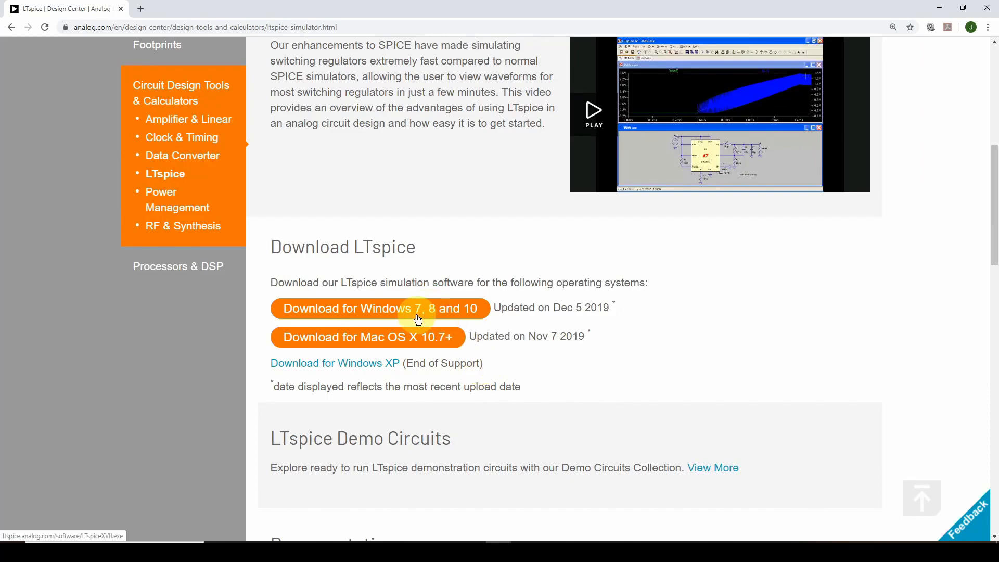
scroll(411, 291, down, 3)
scroll(425, 294, up, 3)
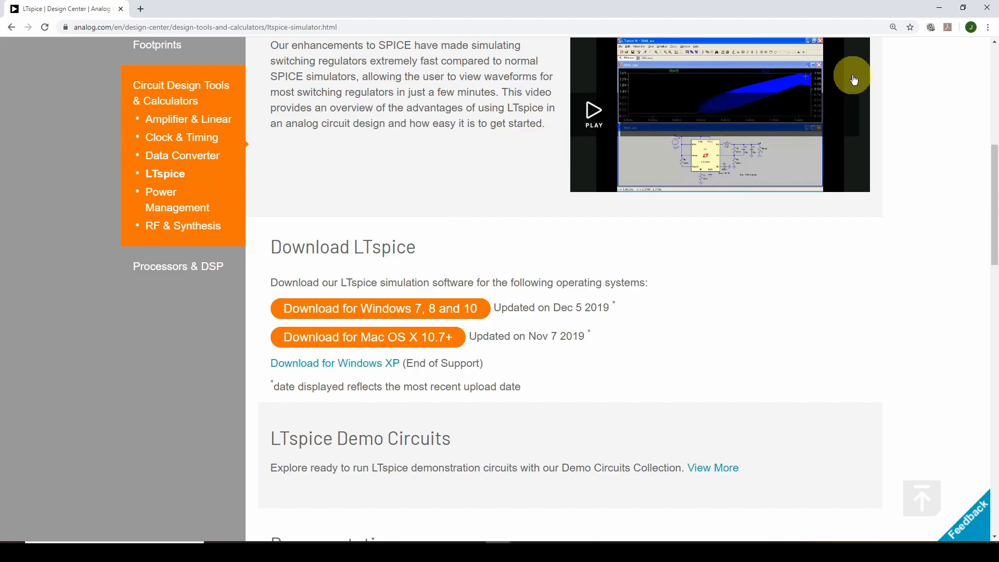
Step: Switch from the browser to LTspice XVII and create a new blank schematic
click(940, 7)
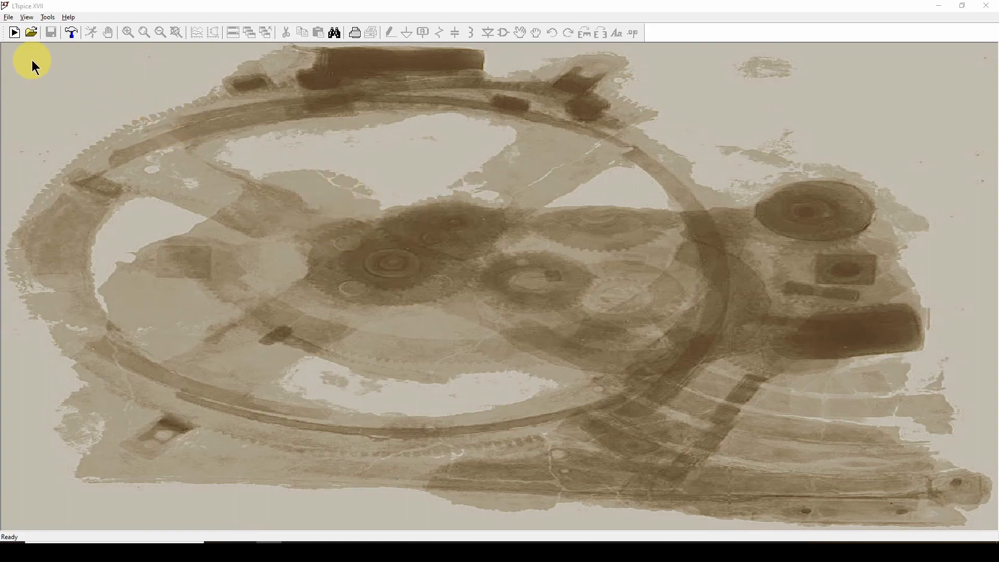
click(15, 34)
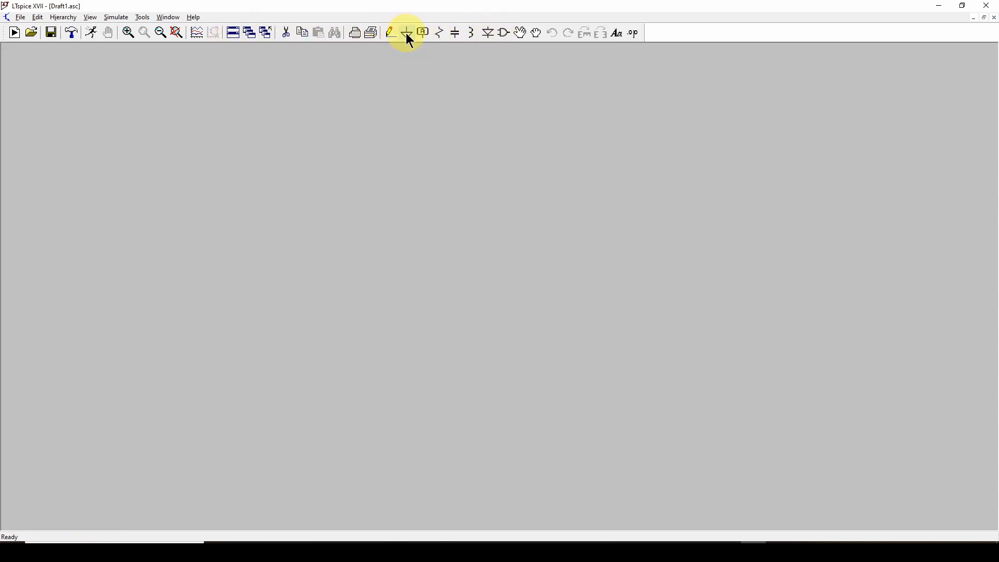
Step: Place three ground symbols in an evenly spaced horizontal row in the lower part of the schematic
click(407, 34)
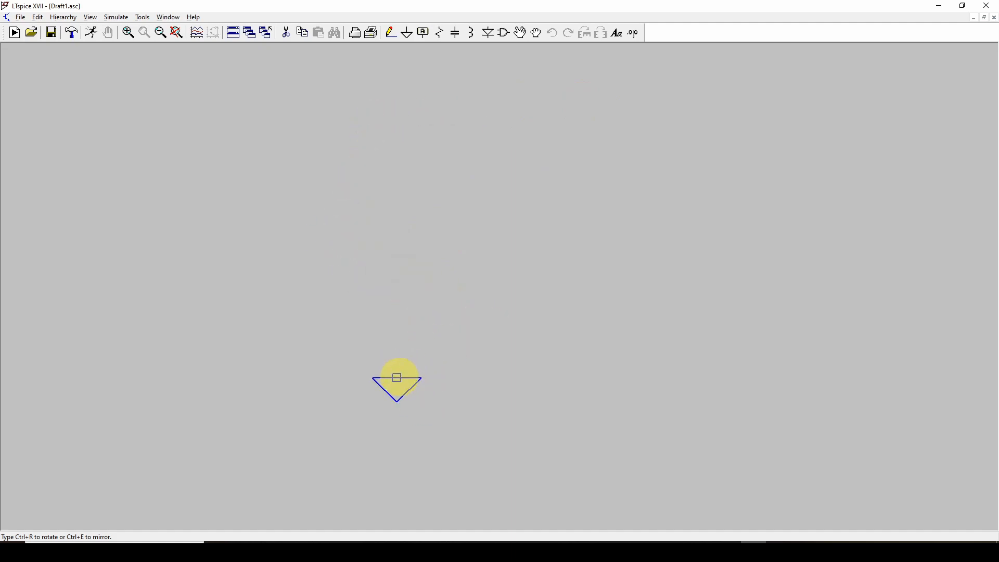
click(397, 378)
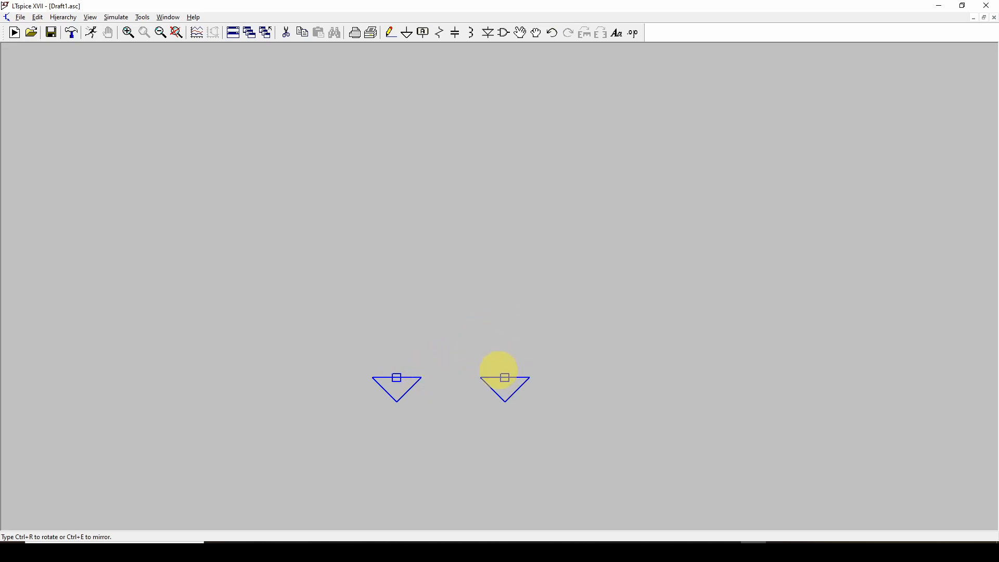
click(505, 378)
click(614, 377)
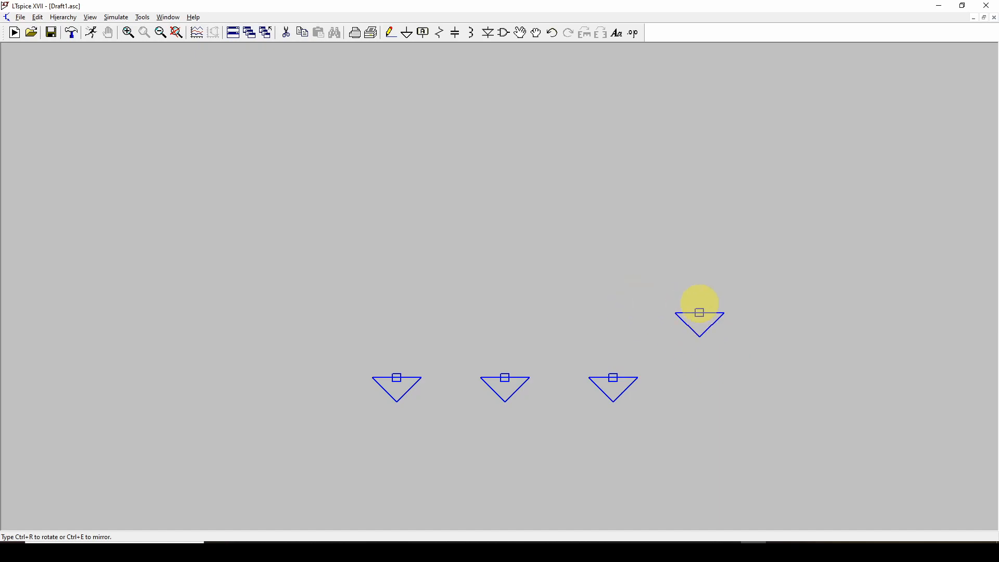
key(Escape)
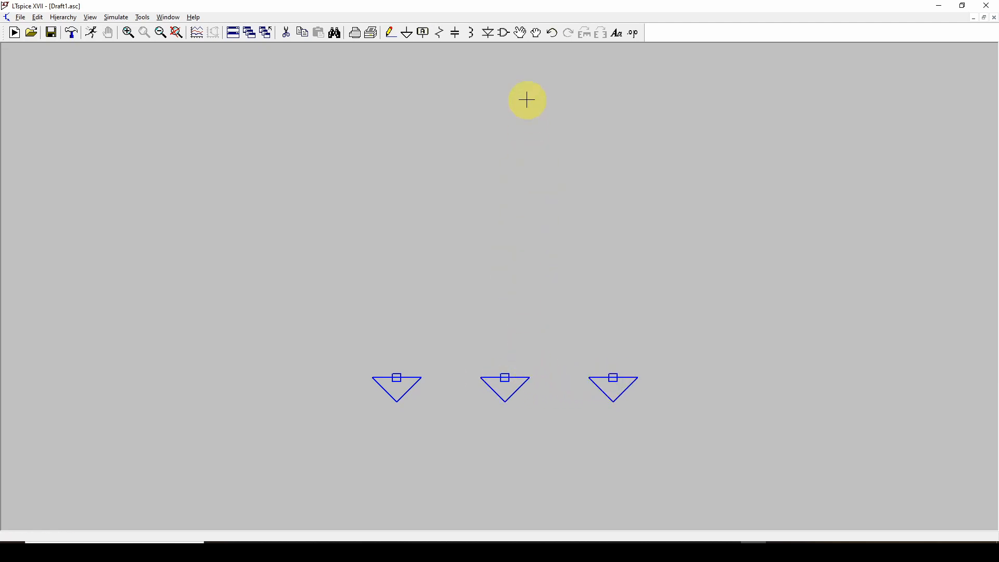
Step: Delete the middle and right ground symbols, keeping only the left one
click(287, 33)
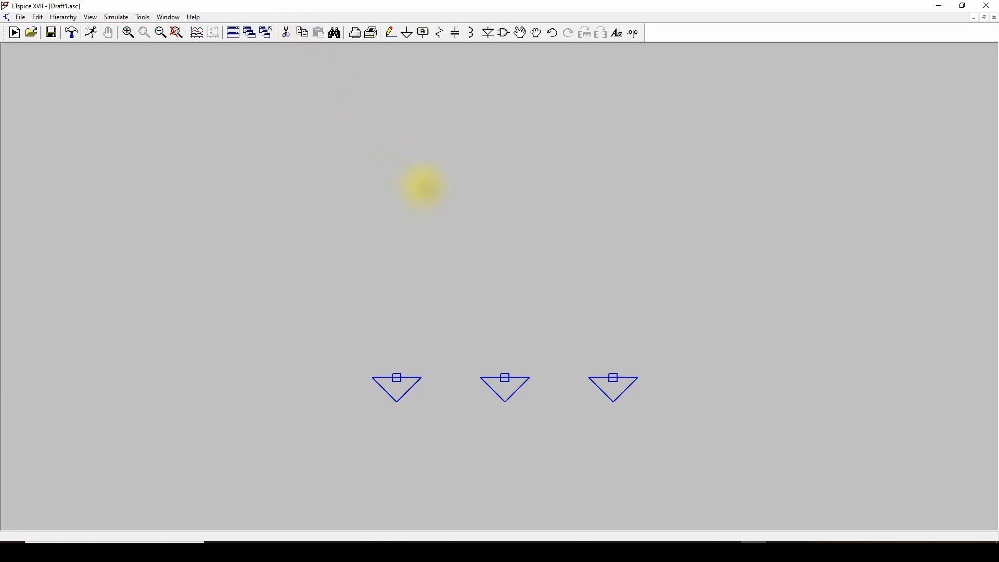
click(507, 388)
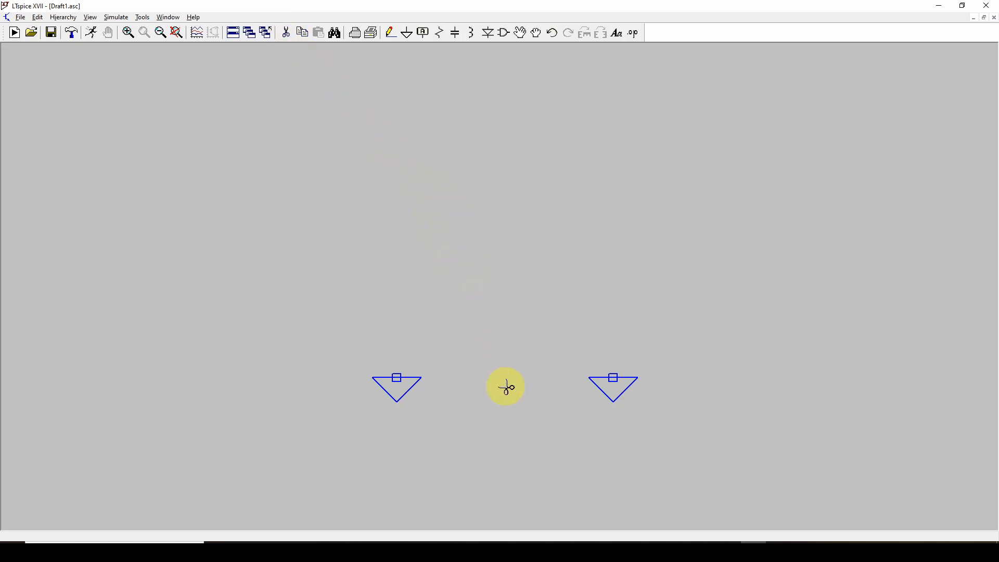
click(615, 390)
key(Escape)
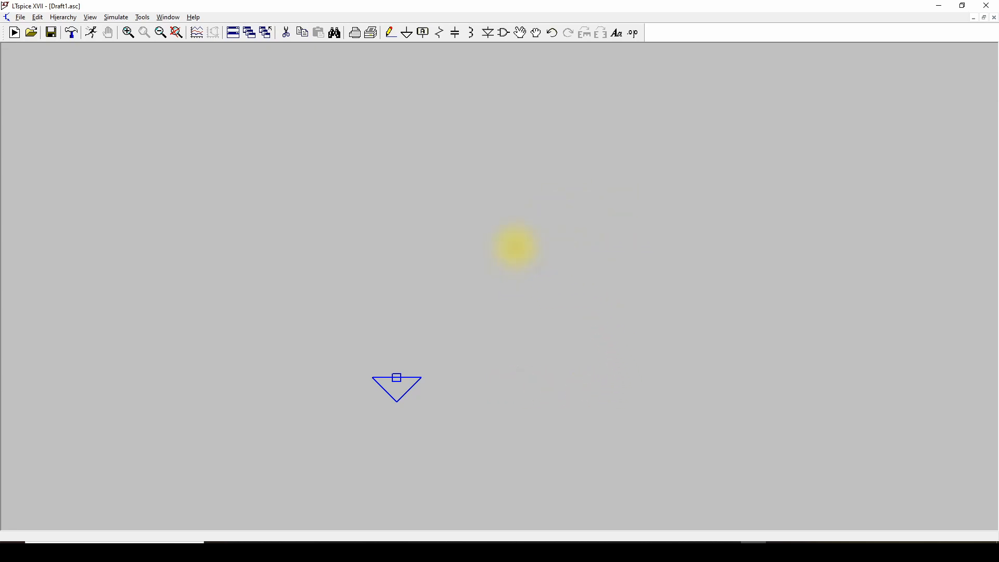
drag(548, 216, 531, 245)
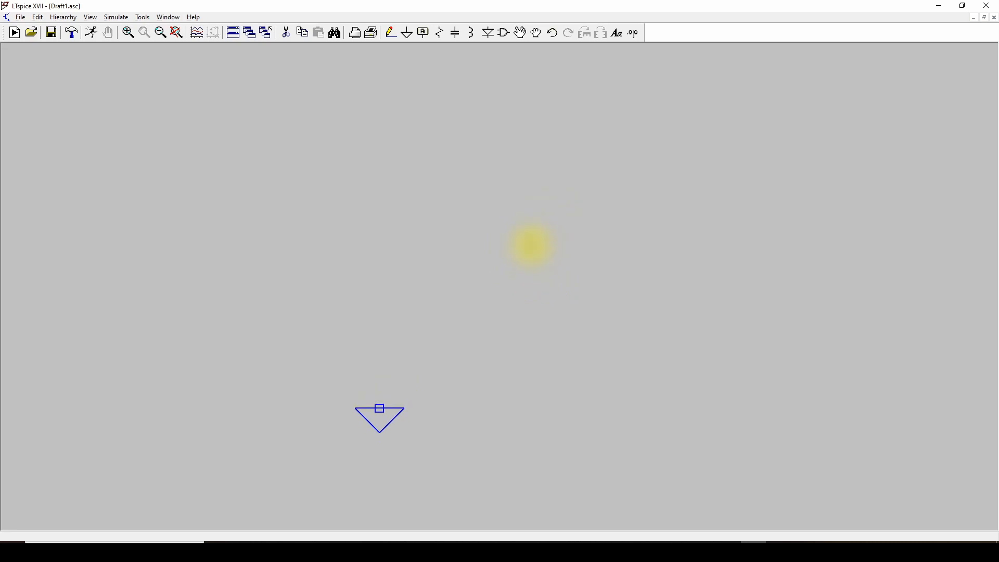
drag(612, 249, 584, 257)
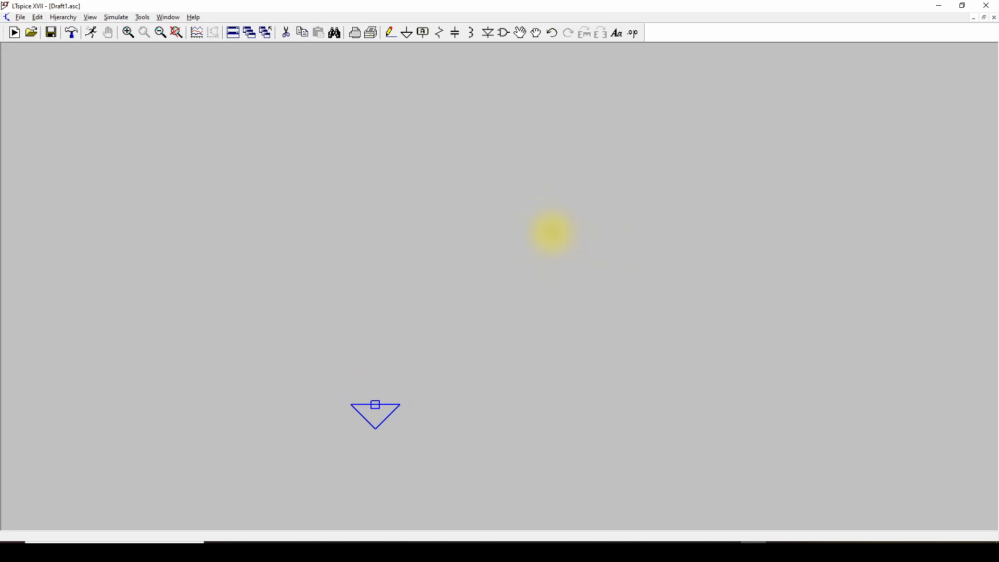
drag(573, 195, 587, 209)
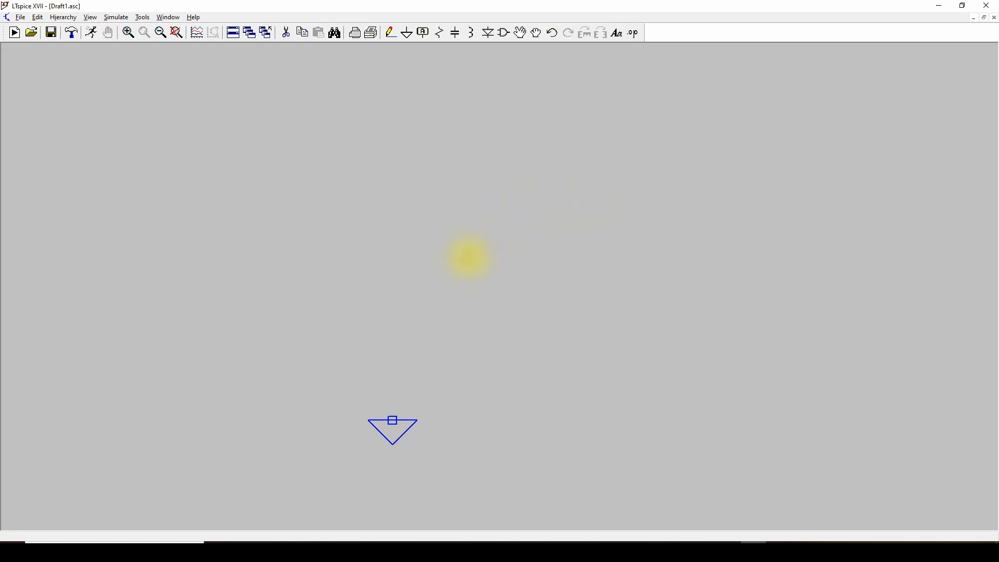
scroll(469, 256, up, 1)
scroll(469, 255, up, 2)
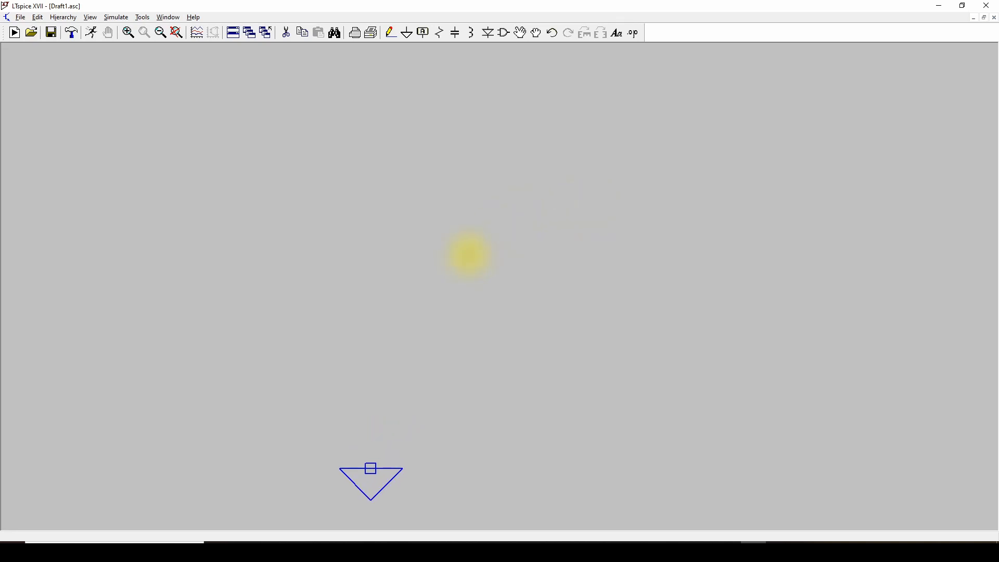
scroll(469, 255, down, 2)
scroll(469, 255, up, 2)
scroll(469, 254, down, 4)
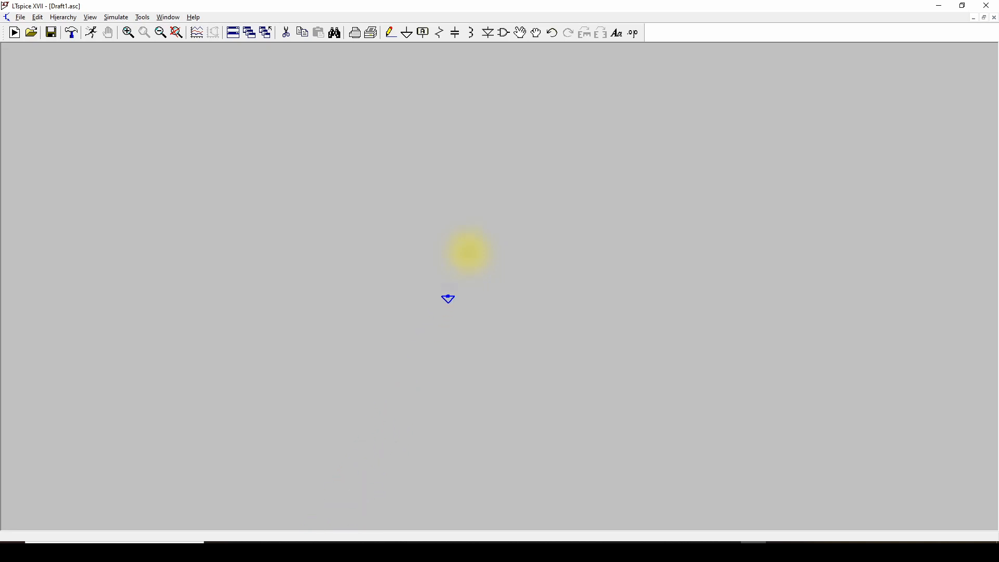
scroll(471, 246, up, 4)
drag(533, 252, 452, 176)
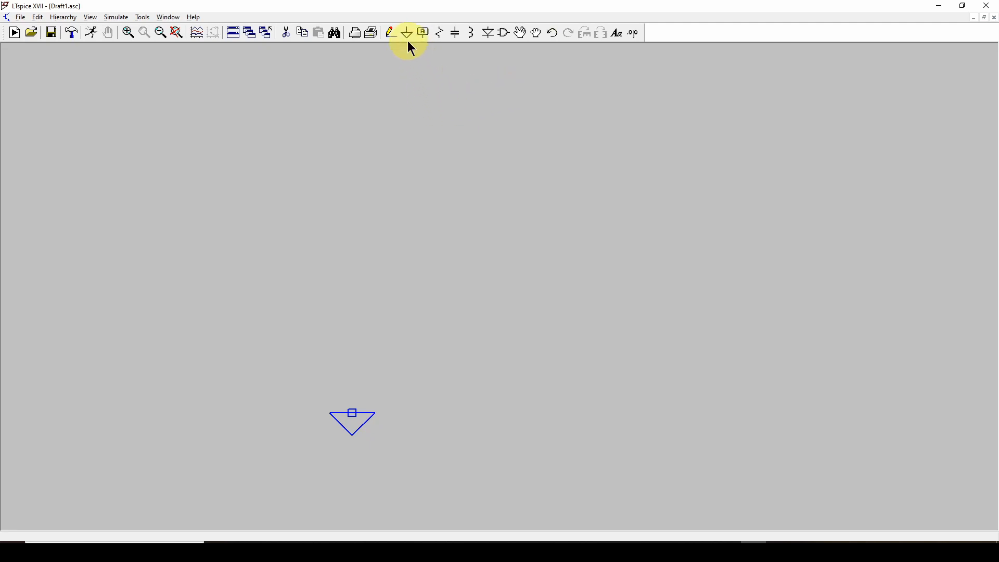
Step: Place one voltage source component directly above the ground symbol, leaving a gap between them for wiring
click(505, 34)
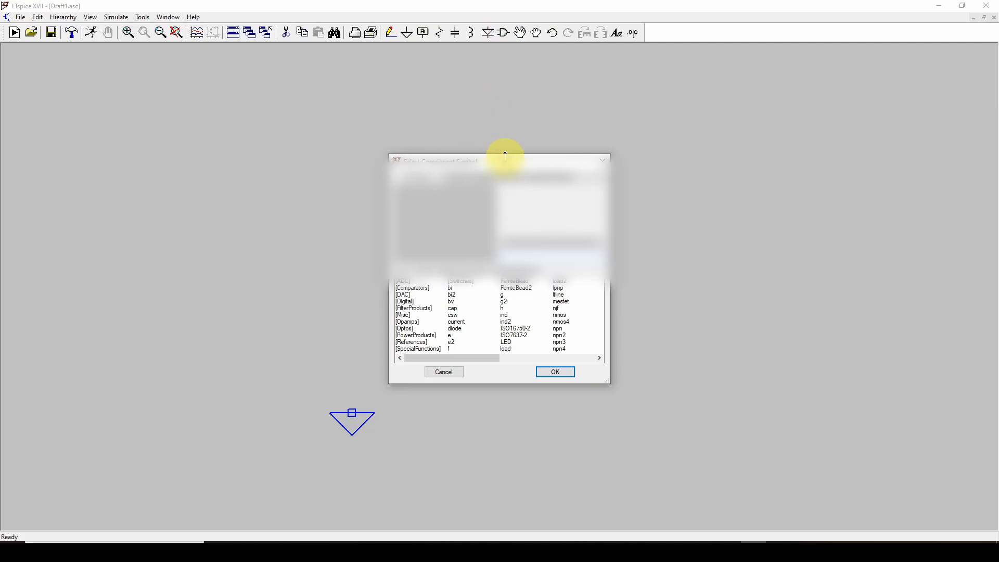
drag(505, 164, 441, 95)
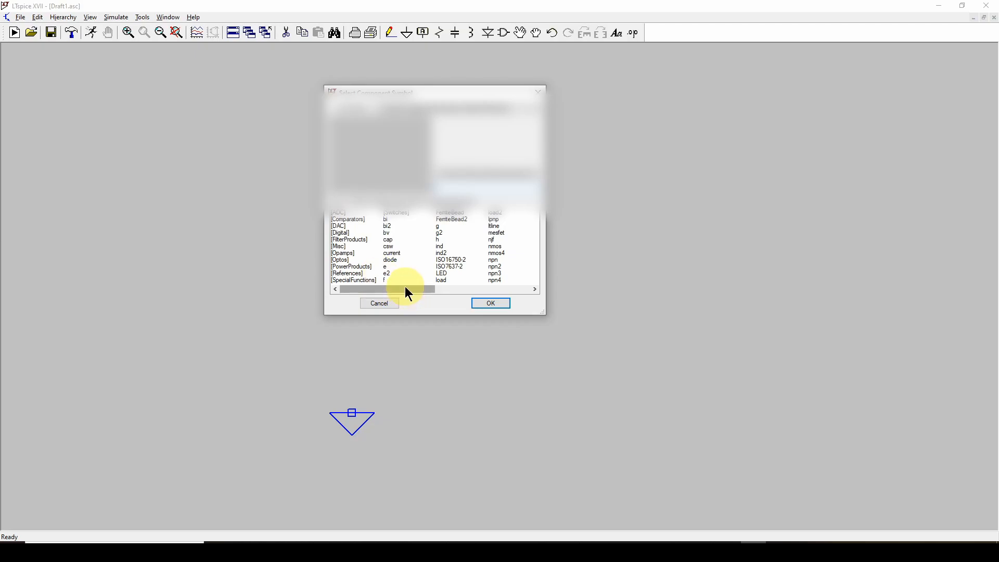
drag(400, 287, 527, 286)
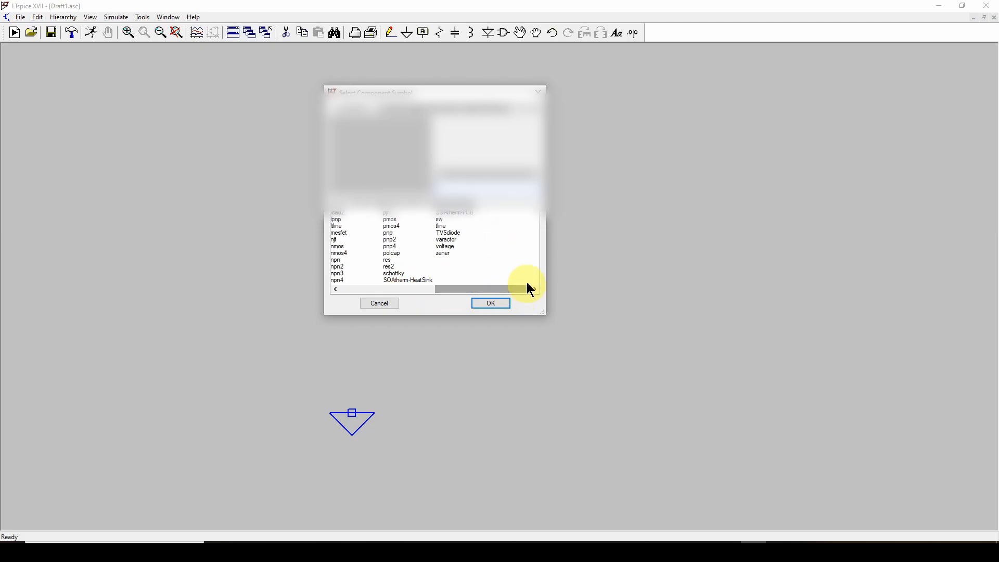
click(448, 246)
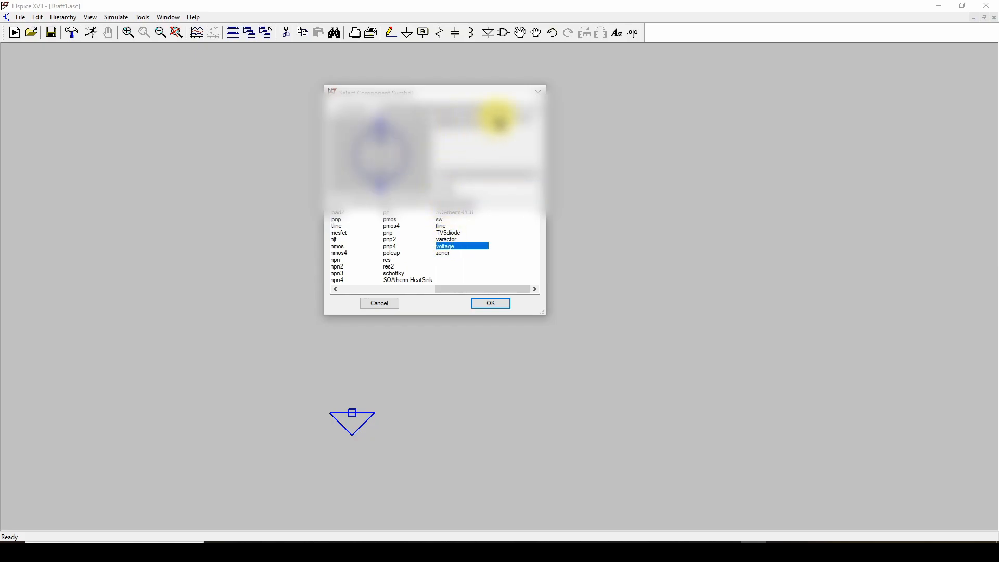
click(492, 304)
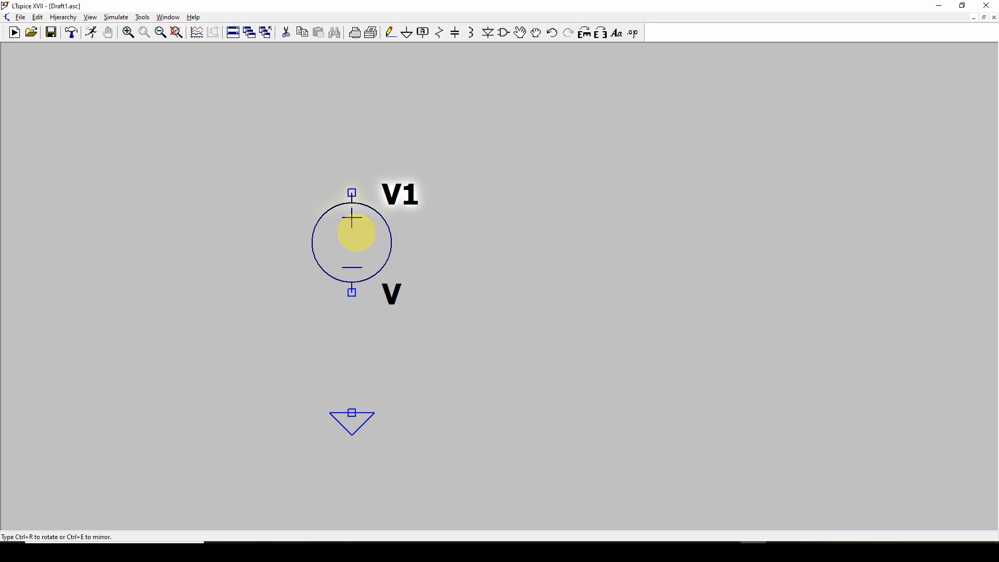
click(353, 238)
key(Escape)
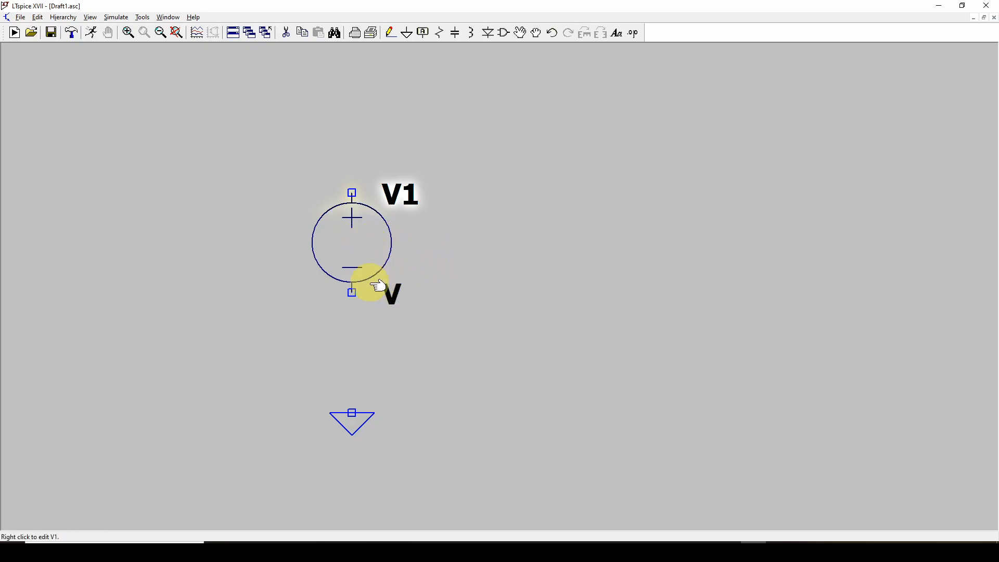
Step: Set the DC value of voltage source V1 to 10 V
right_click(358, 241)
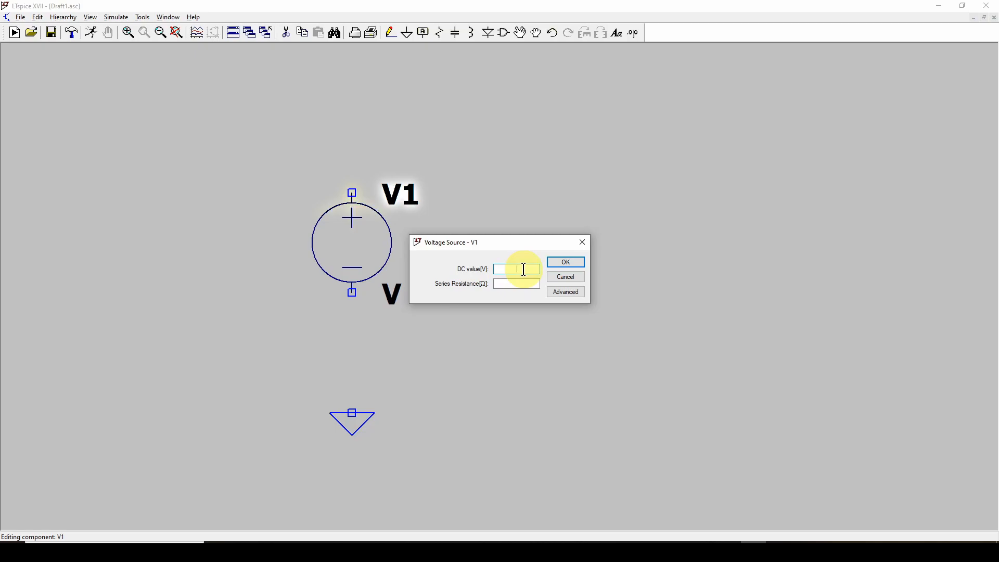
text(10)
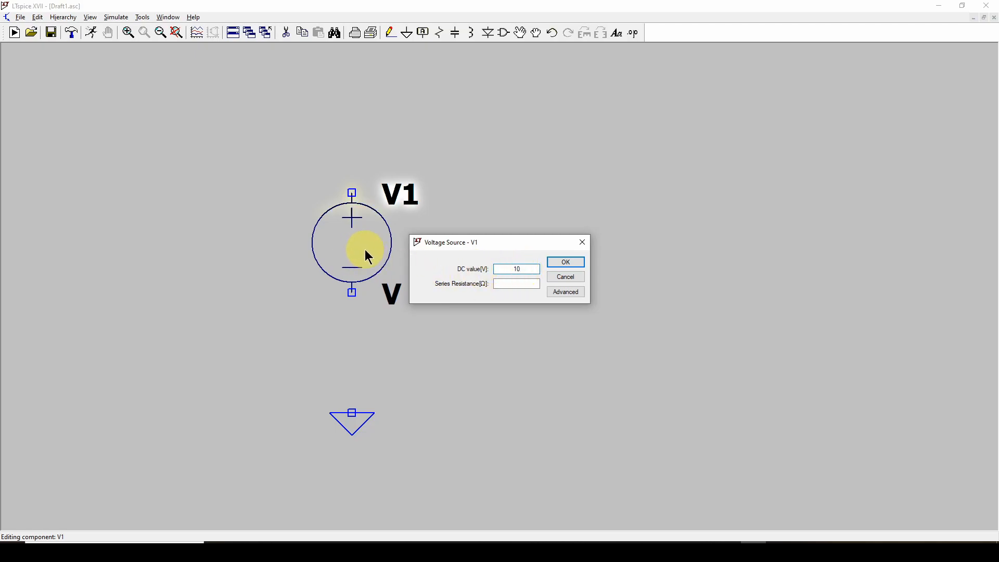
click(565, 262)
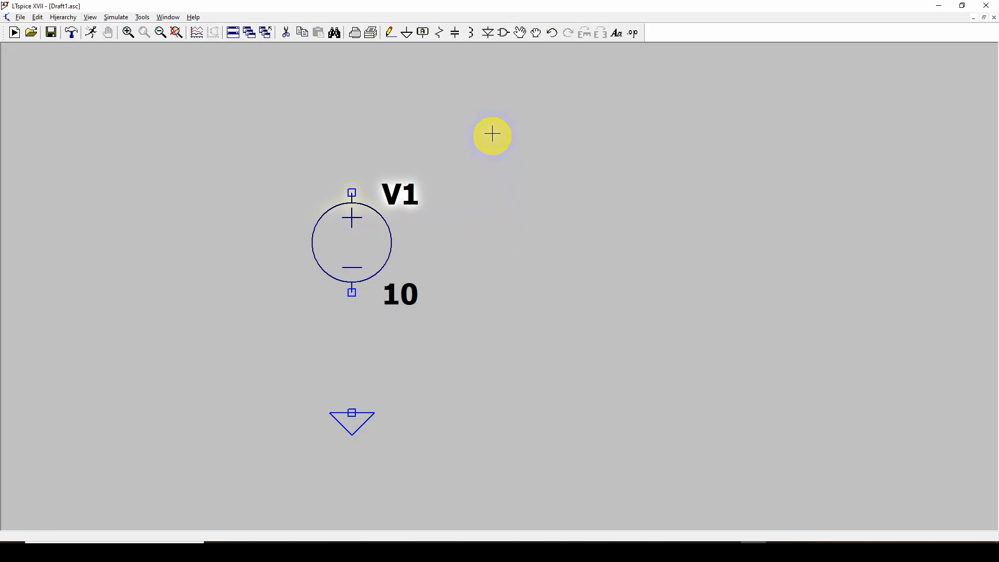
Step: Place a horizontally rotated resistor above and to the right of the voltage source and set its resistance to 10 Ω
click(440, 33)
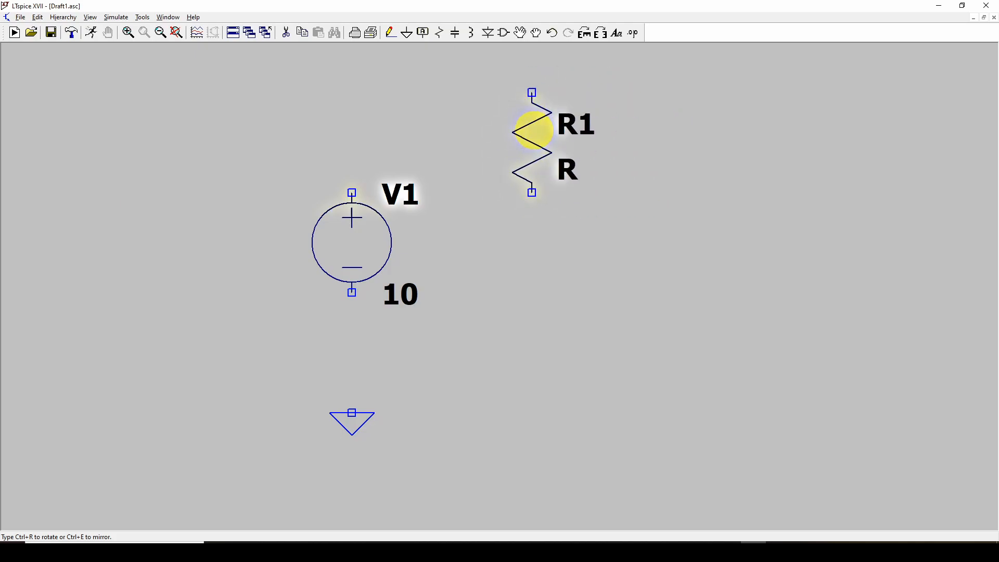
key(ctrl+r)
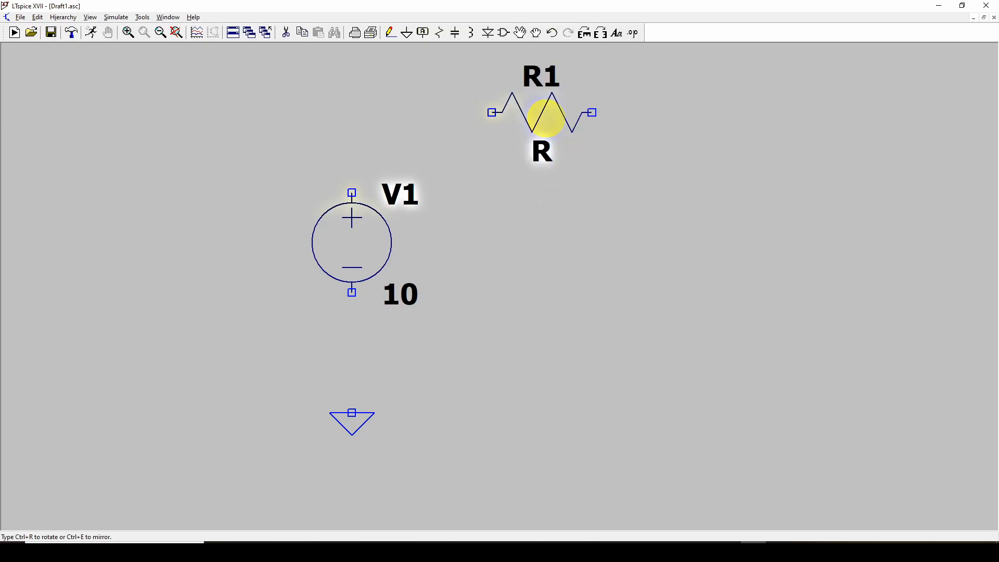
key(ctrl+r)
key(ctrl+r)
key(ctrl+r)
key(ctrl+e)
key(ctrl+r)
key(ctrl+r)
key(ctrl+r)
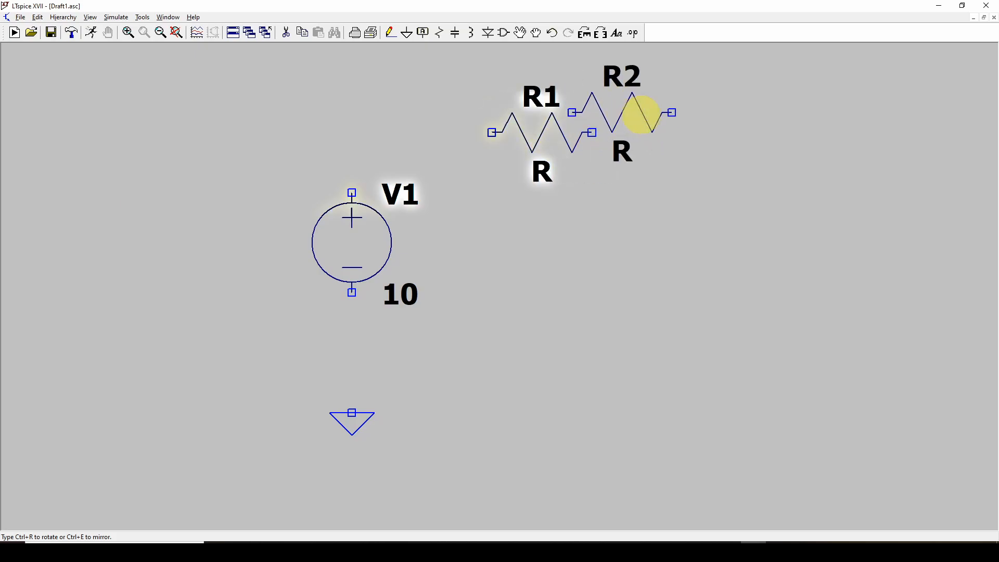
key(Escape)
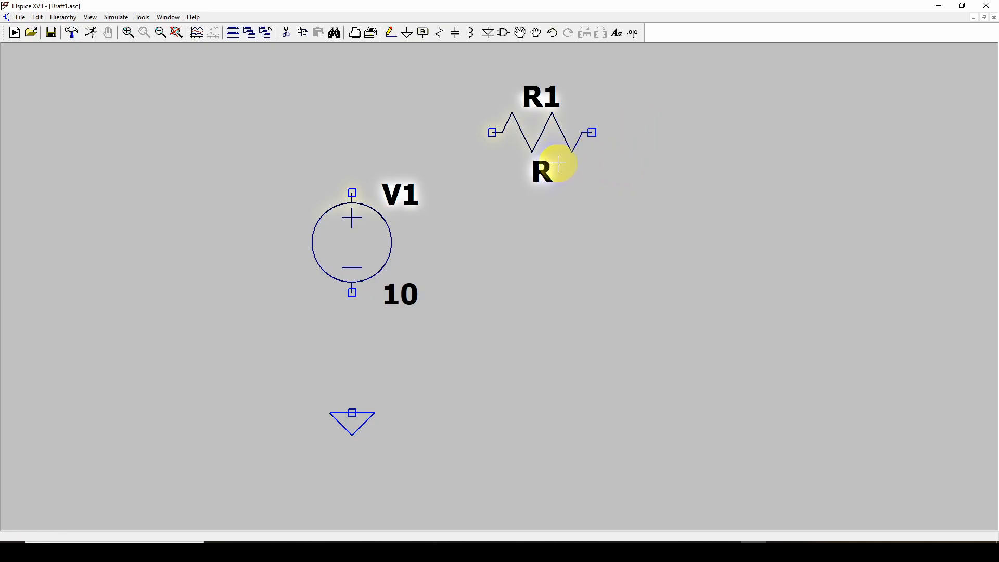
right_click(549, 132)
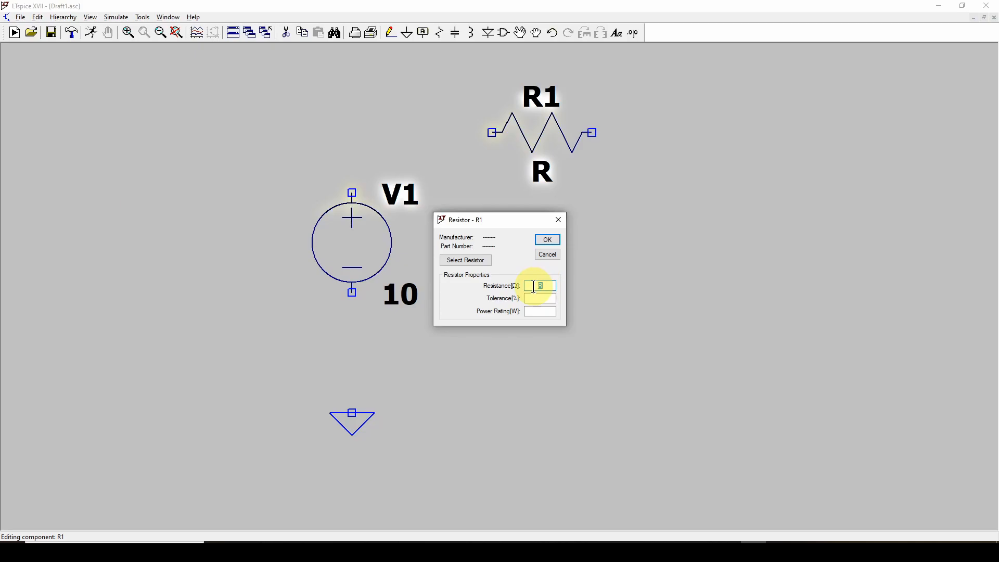
click(548, 240)
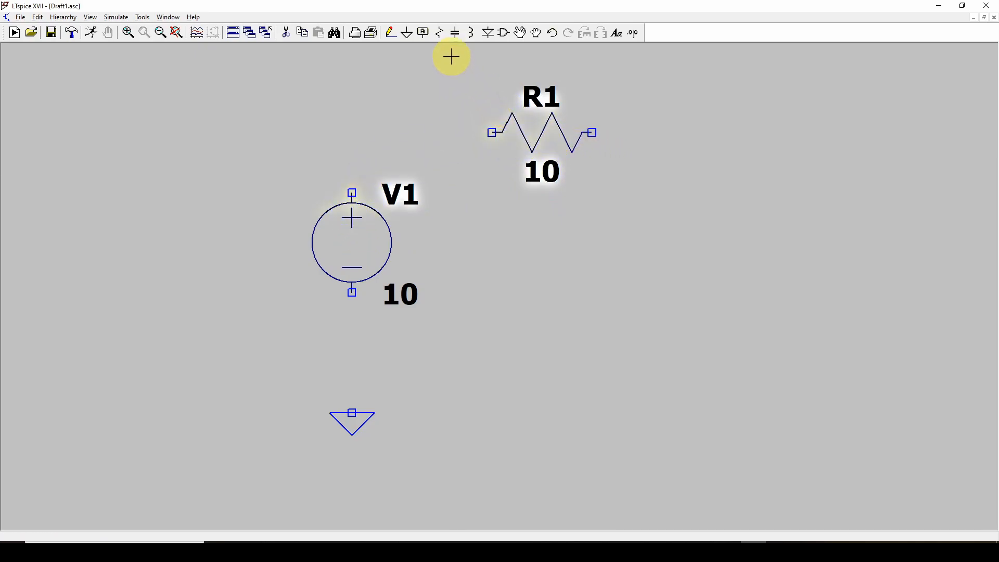
Step: Place a second resistor vertically, below and to the right of R1, and set its resistance to 10 Ω
click(439, 33)
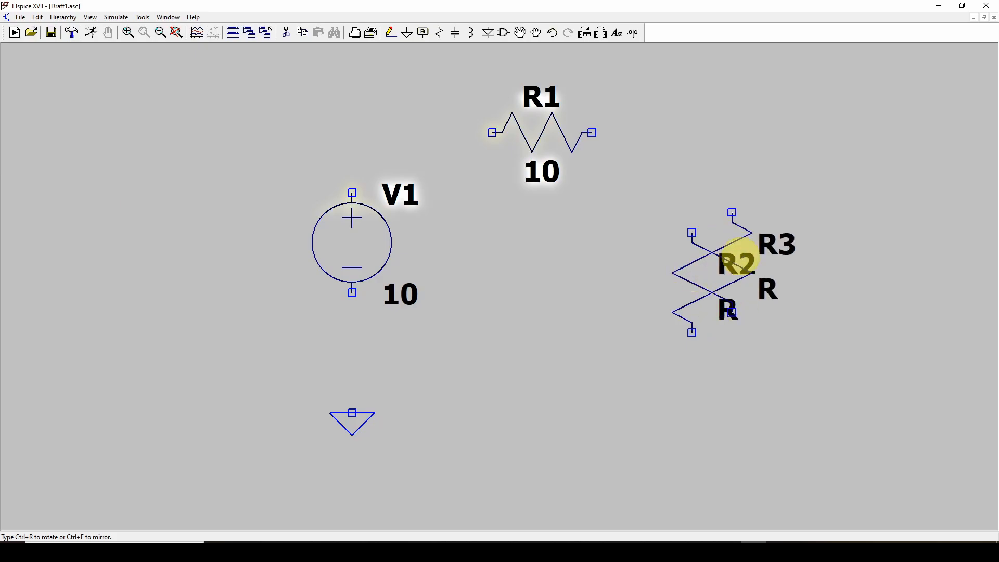
right_click(789, 208)
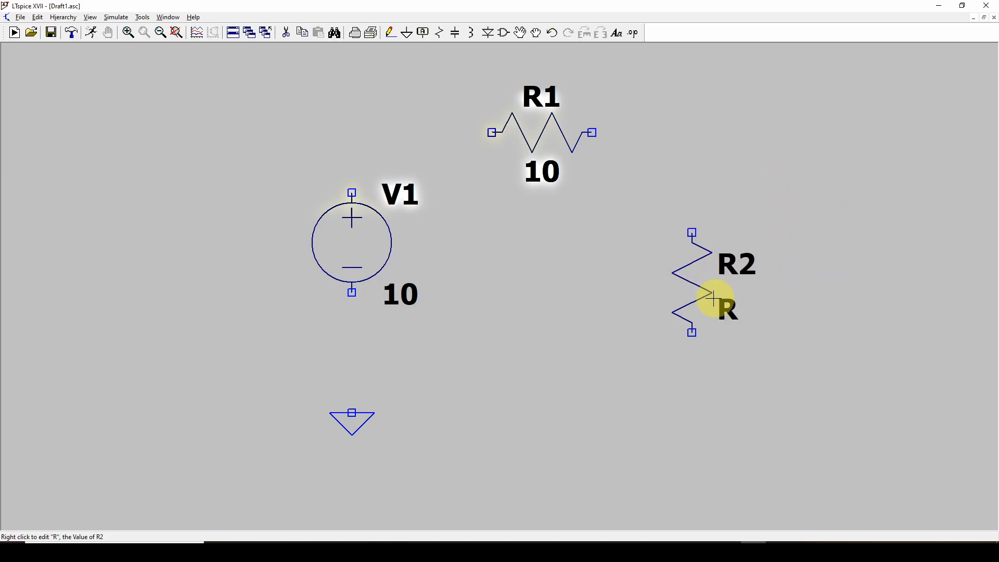
right_click(697, 286)
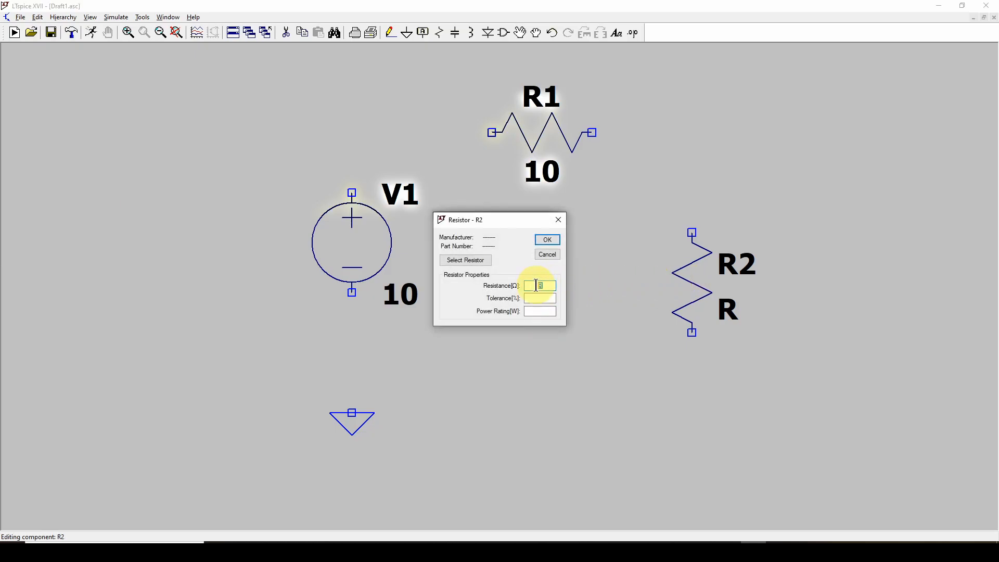
text(10)
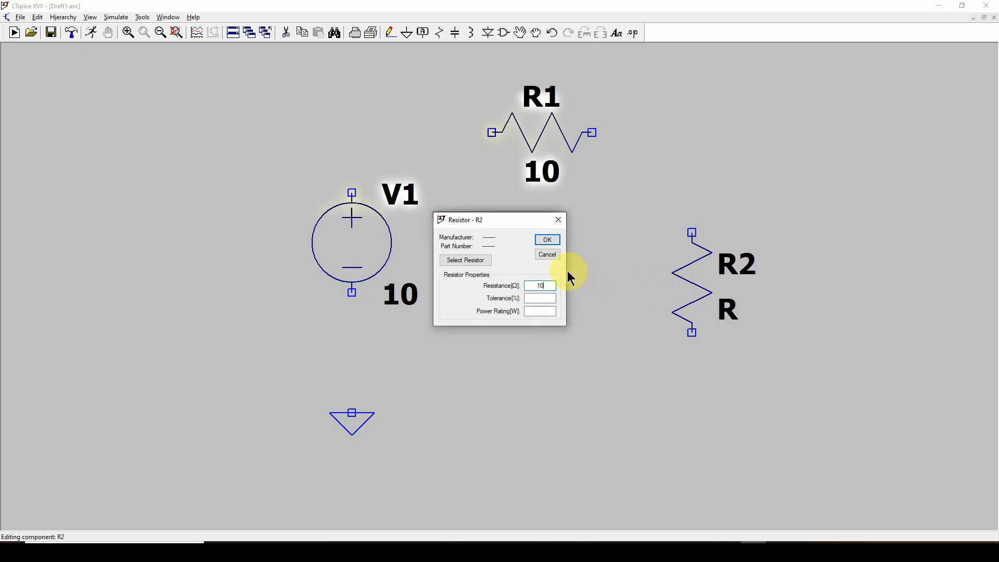
click(547, 239)
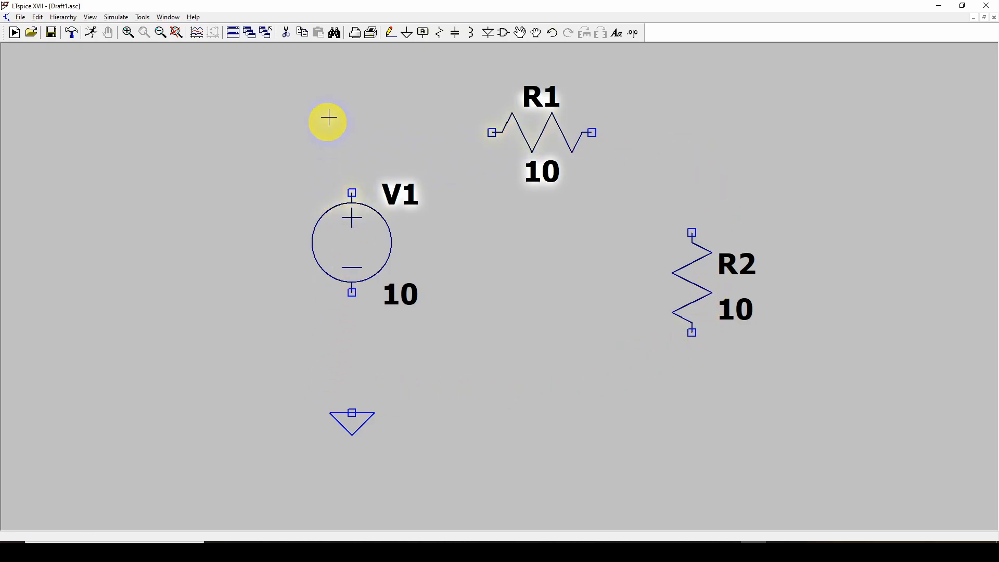
Step: Draw a vertical wire from the ground symbol up through the voltage source to the height of R1
click(389, 33)
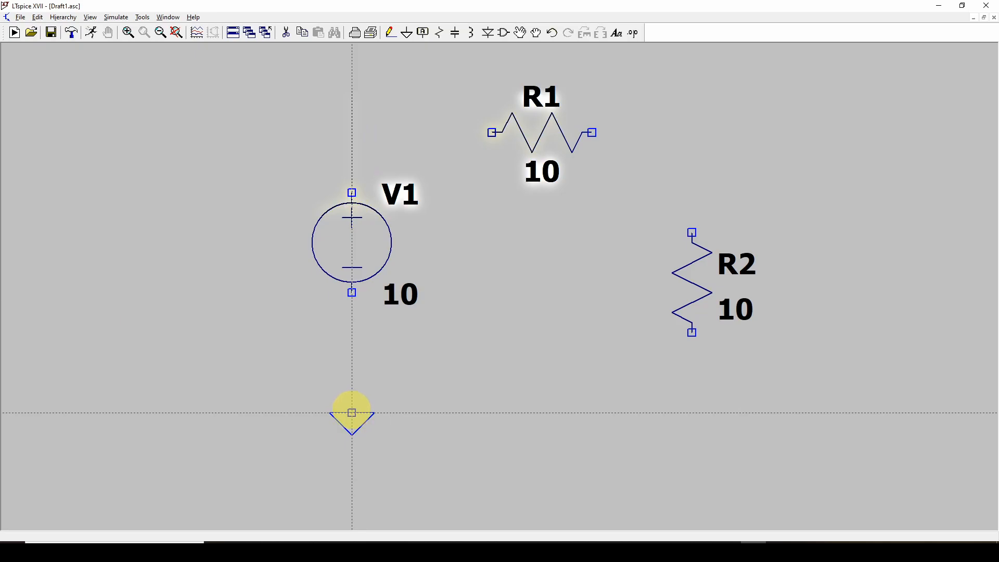
click(351, 412)
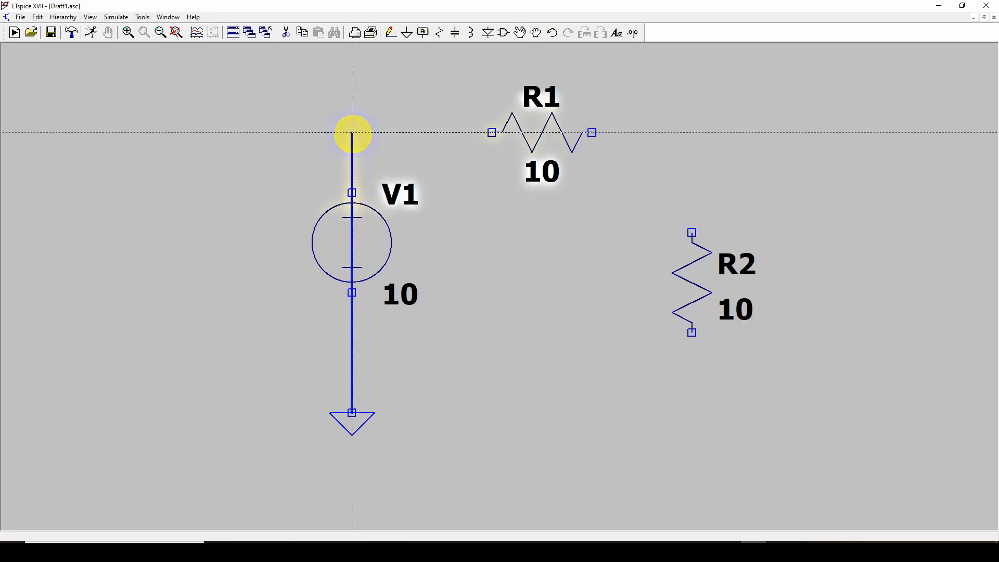
right_click(353, 134)
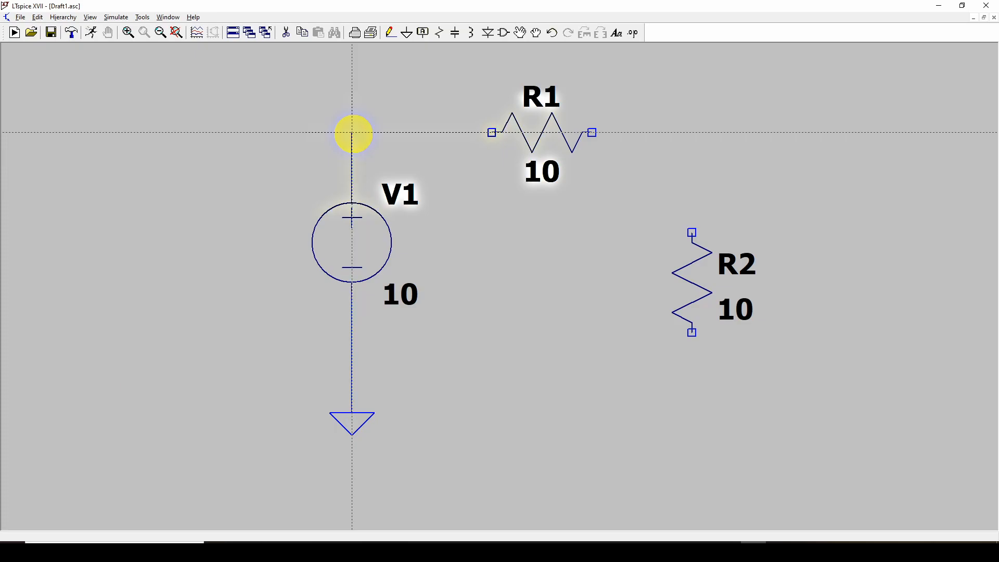
Step: Complete the circuit loop by wiring from the corner above V1 through R1, down through R2, and back to the ground wire
click(359, 134)
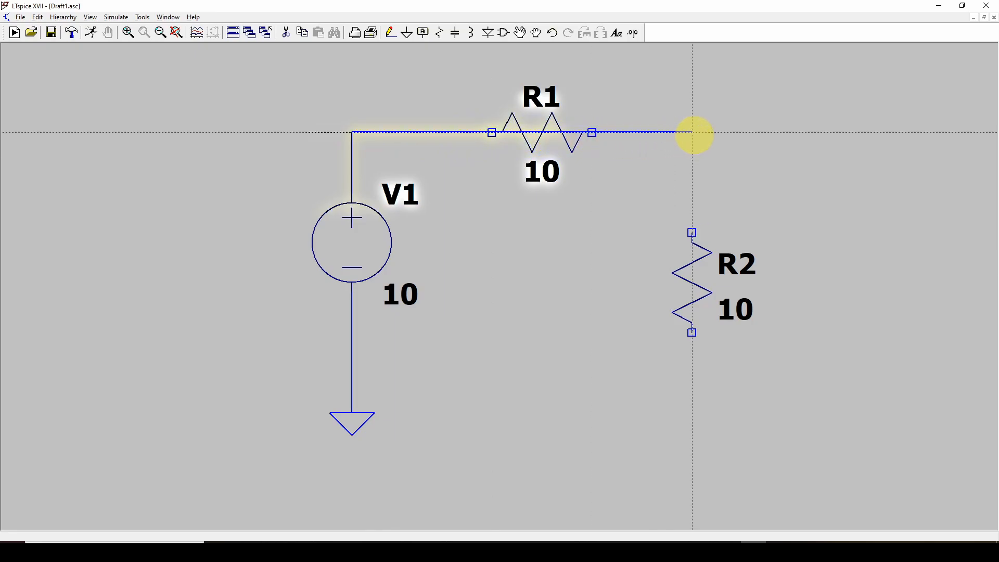
click(692, 132)
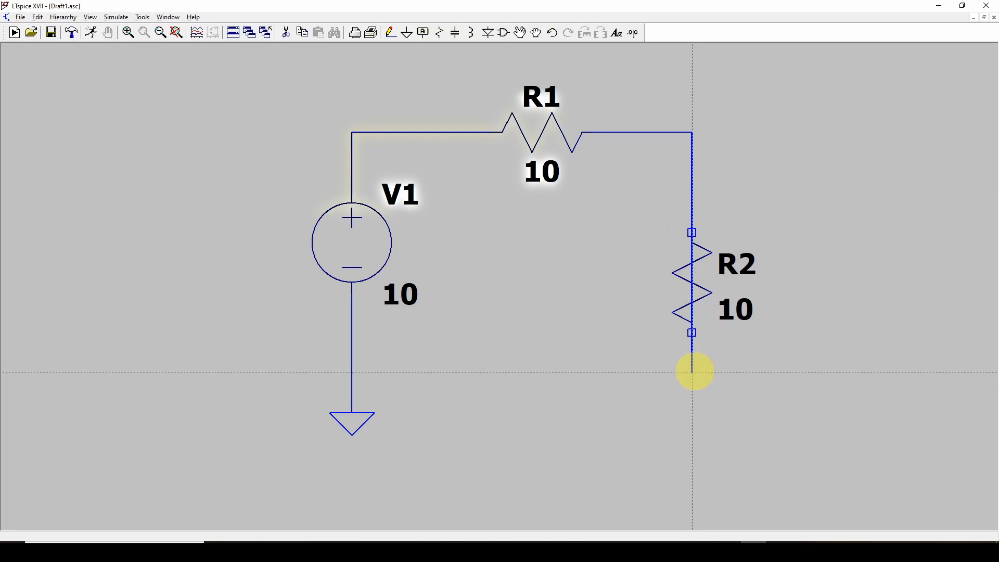
click(695, 373)
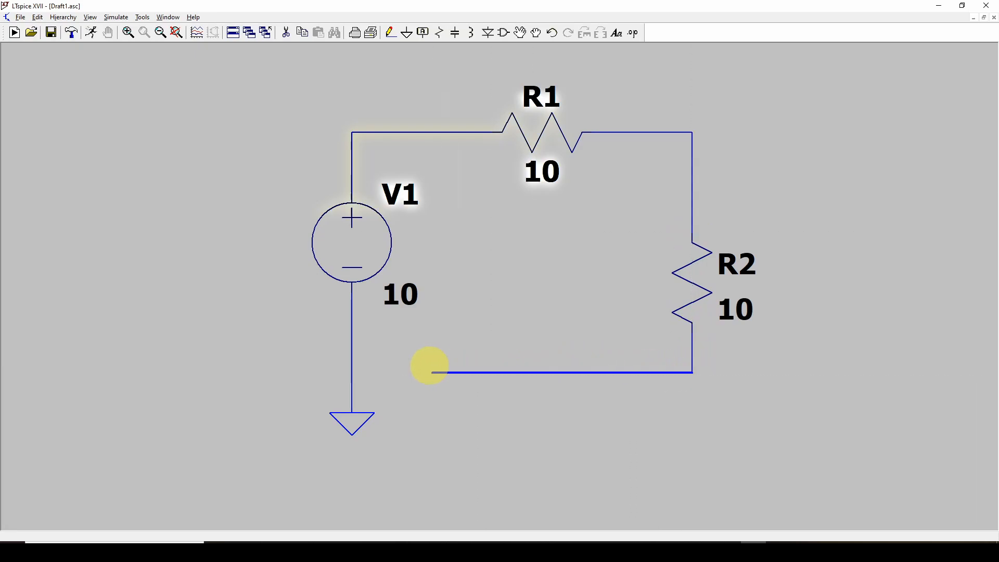
click(358, 363)
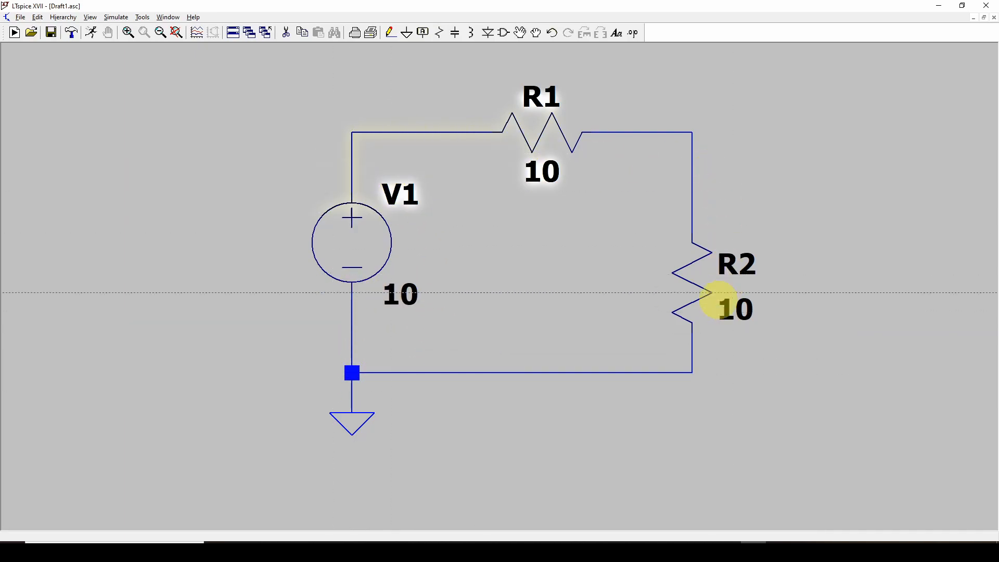
key(Escape)
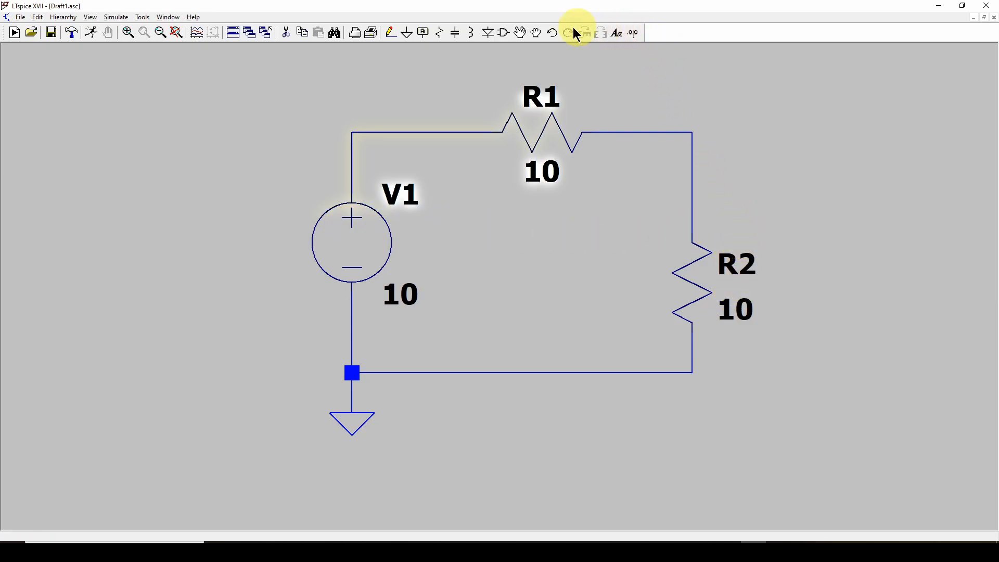
Step: Pick up resistor R2 with the Move tool and put it back in its original place
click(522, 33)
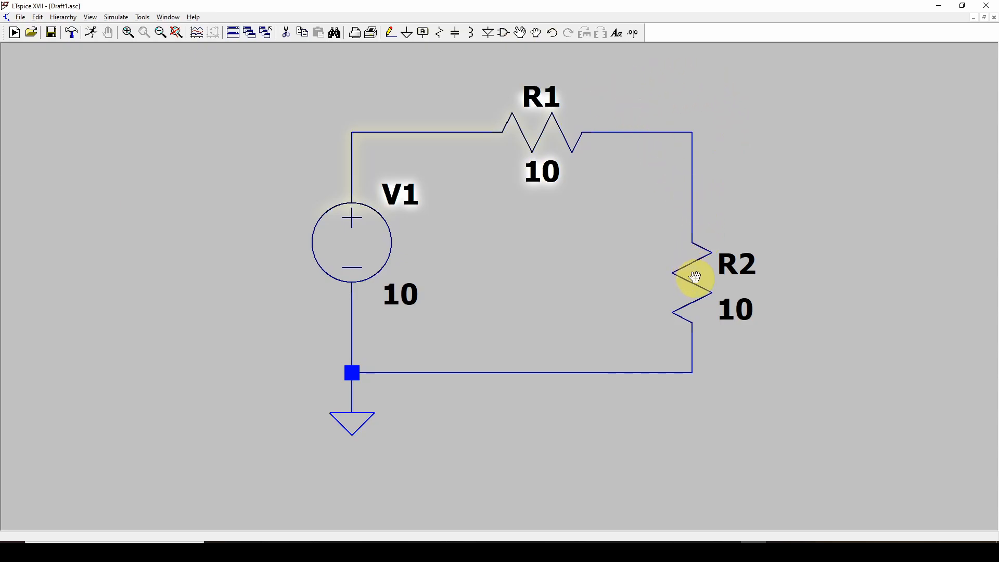
click(696, 277)
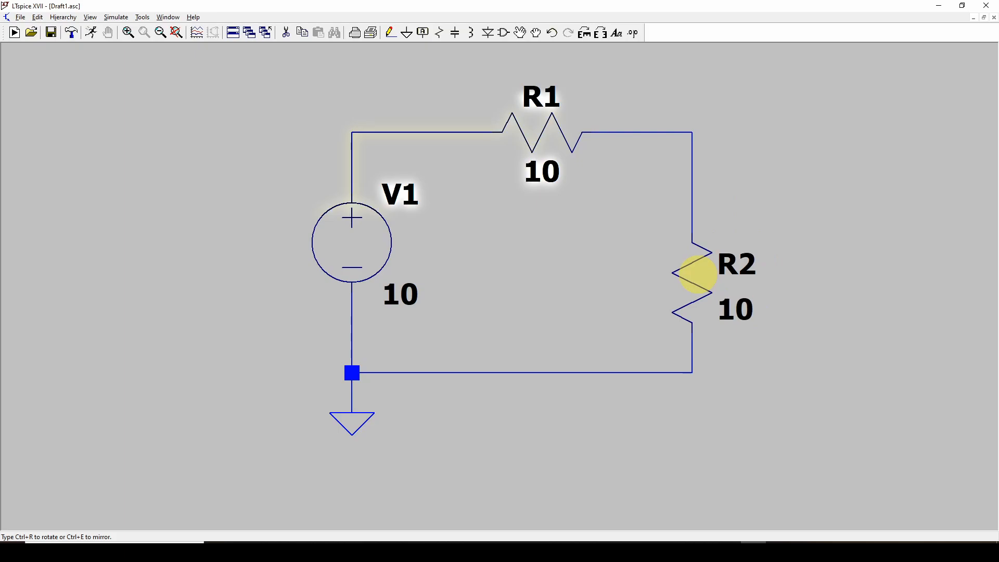
click(696, 274)
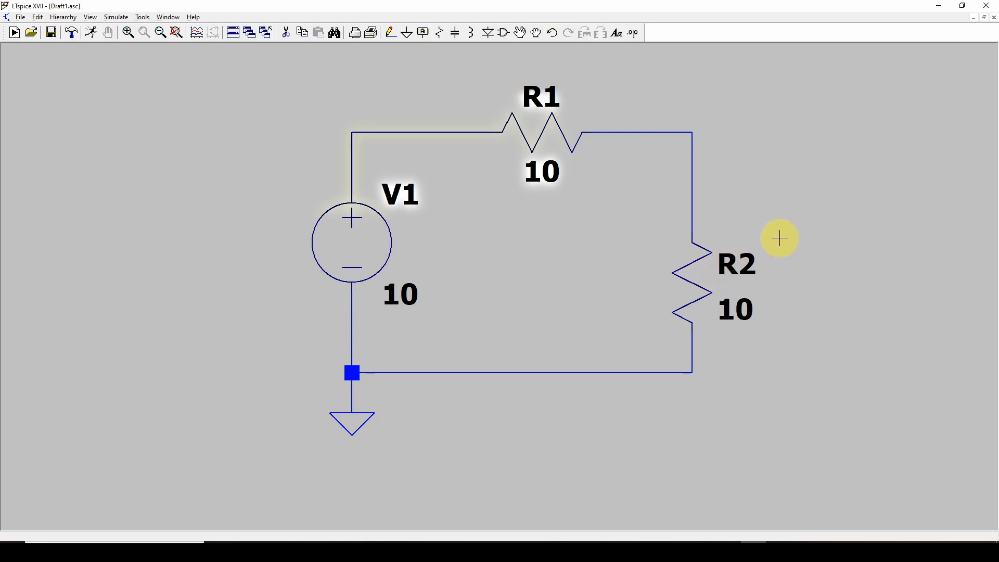
Step: Shift resistor R2 upward with the Drag tool until it is level with the voltage source, keeping its wires attached
click(538, 34)
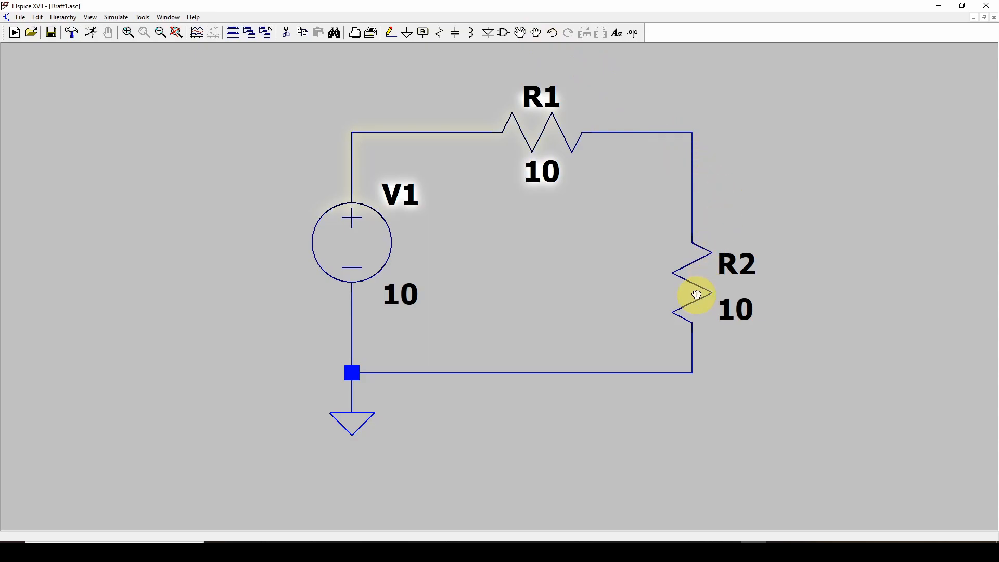
click(693, 284)
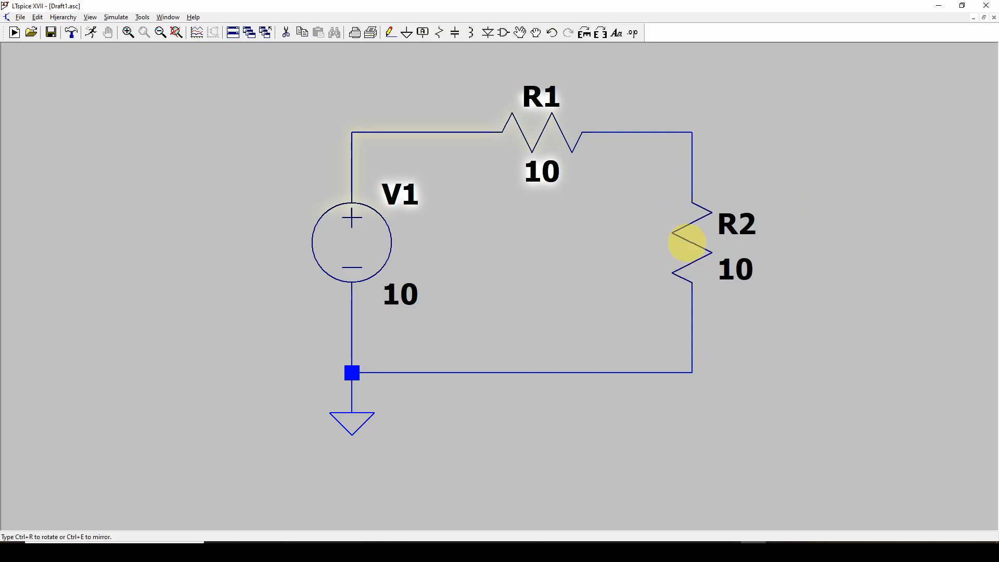
click(686, 246)
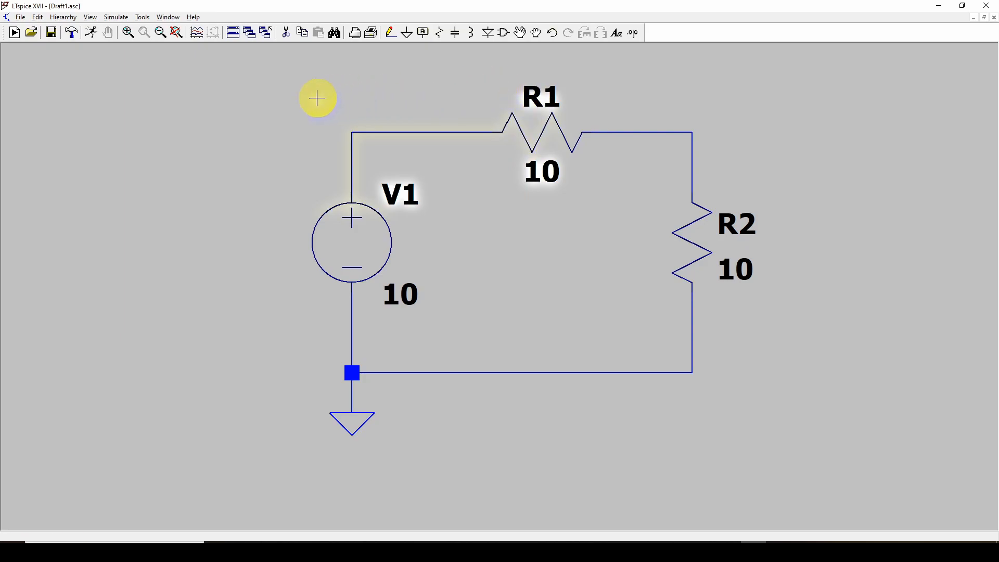
Step: Run a transient simulation of the circuit with a stop time of .1 seconds
click(91, 34)
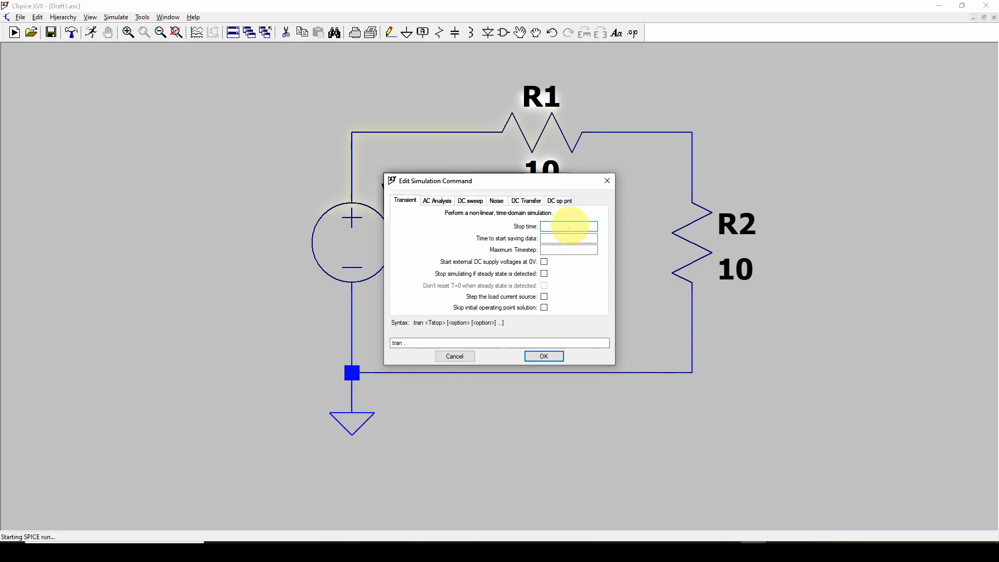
text(.1)
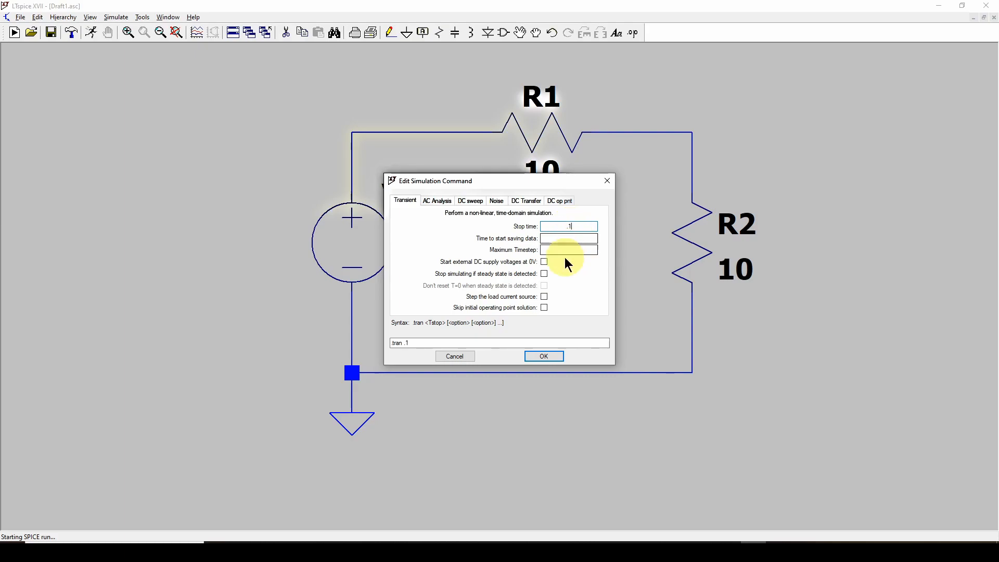
click(544, 356)
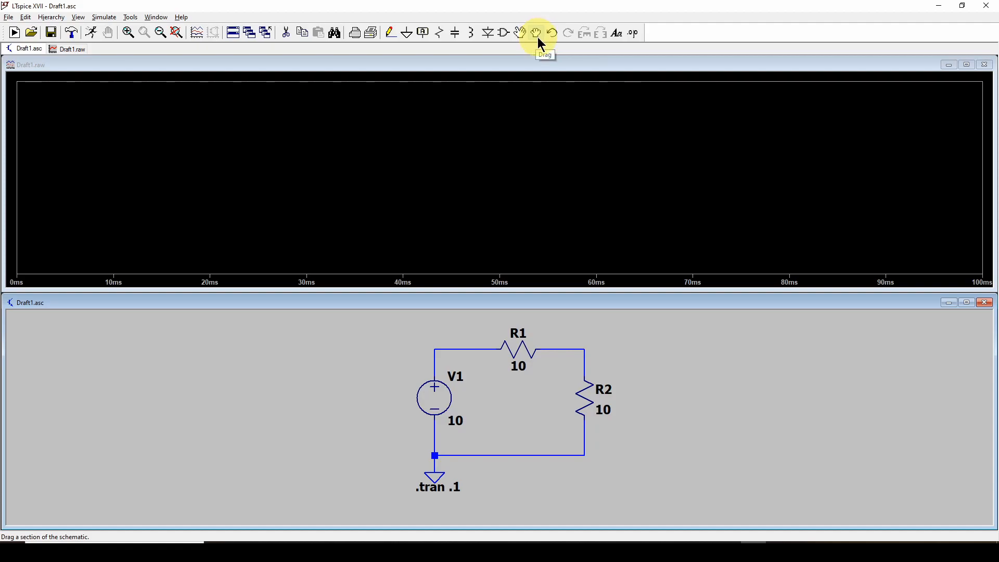
click(371, 68)
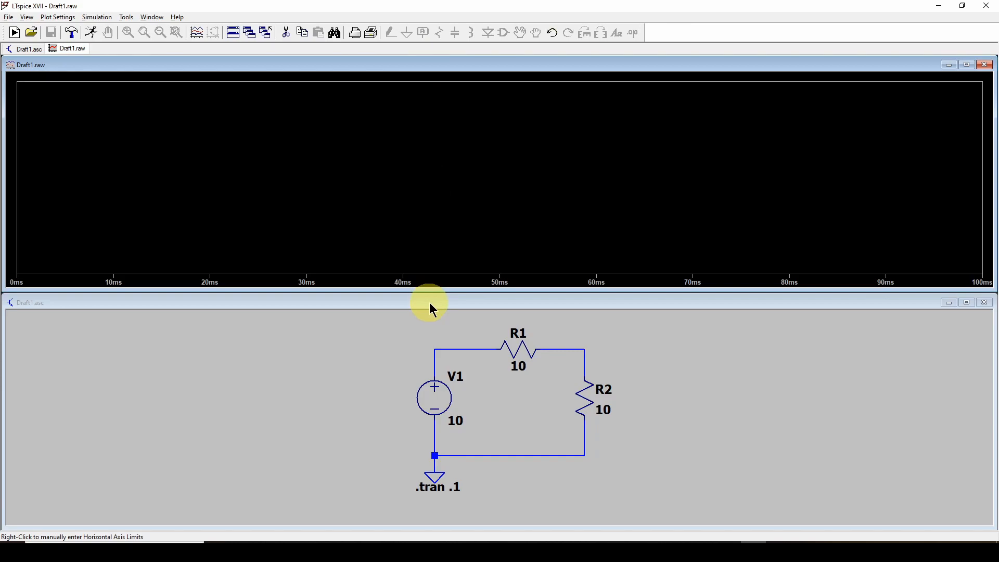
click(225, 299)
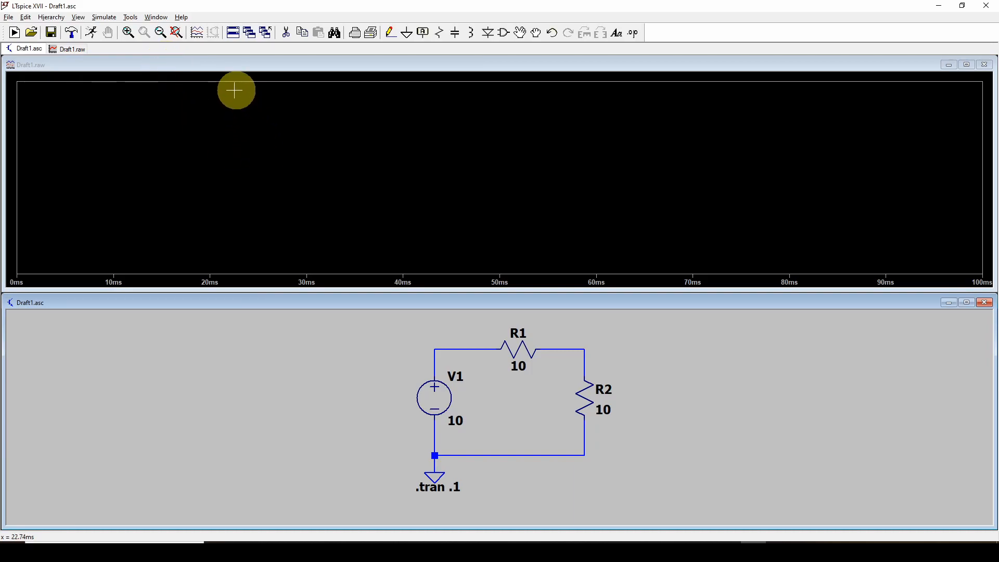
click(216, 72)
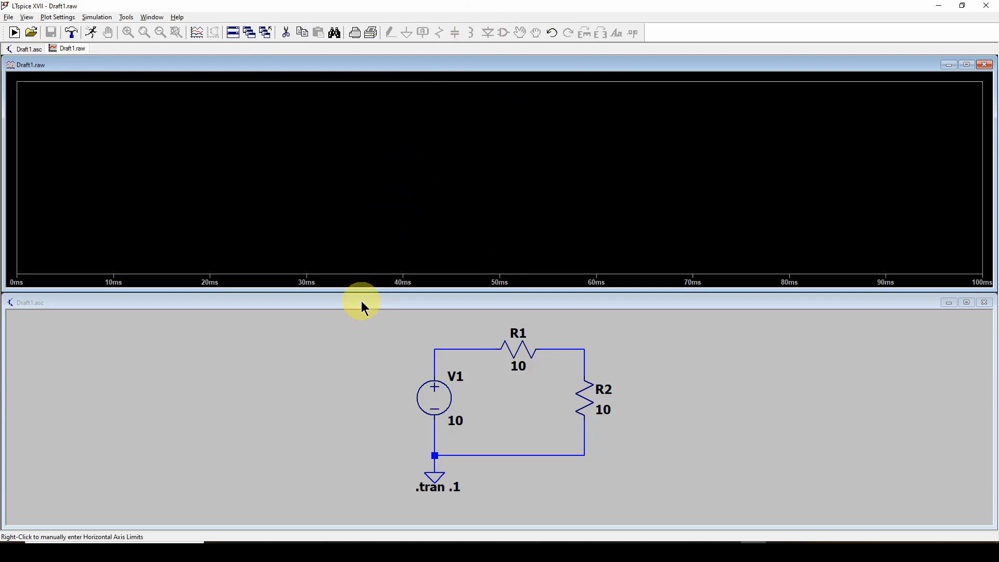
click(672, 354)
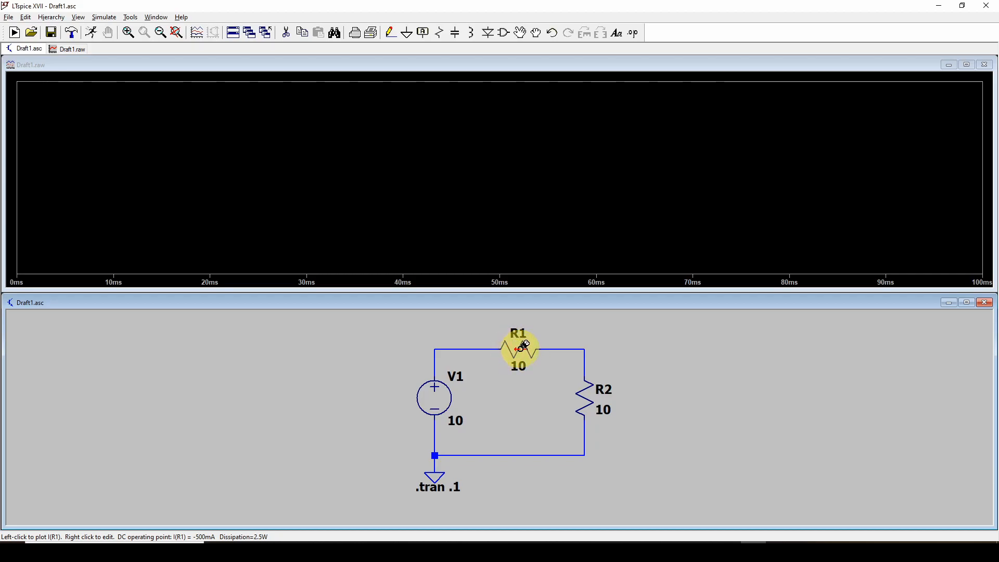
Step: Plot the current through R1 and the voltage at the node between R1 and R2
click(524, 346)
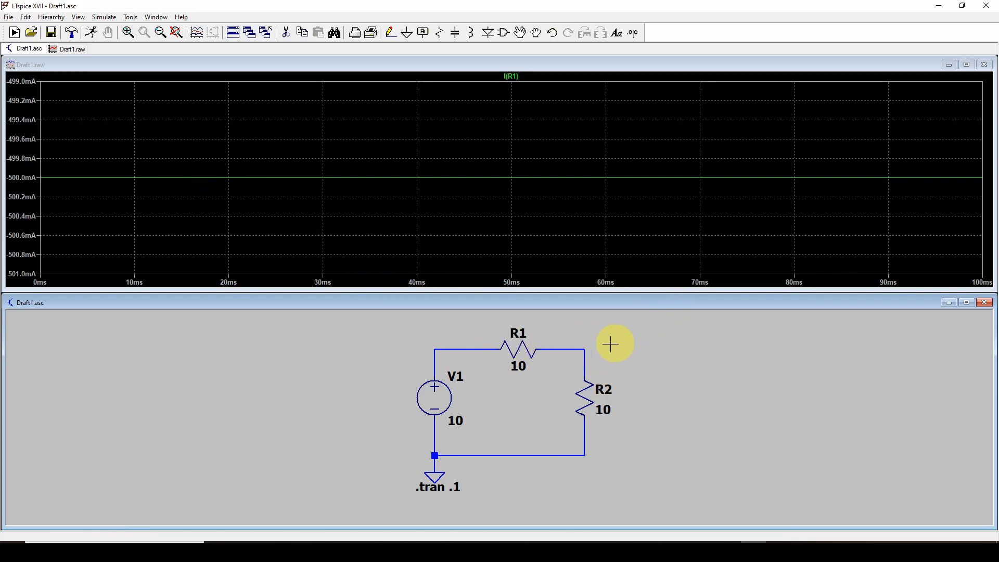
click(584, 350)
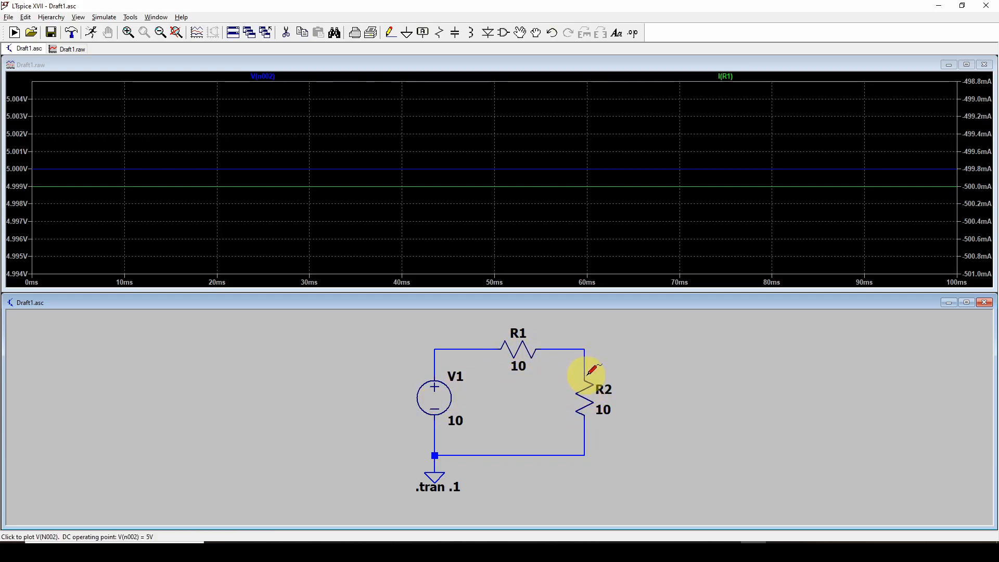
click(454, 348)
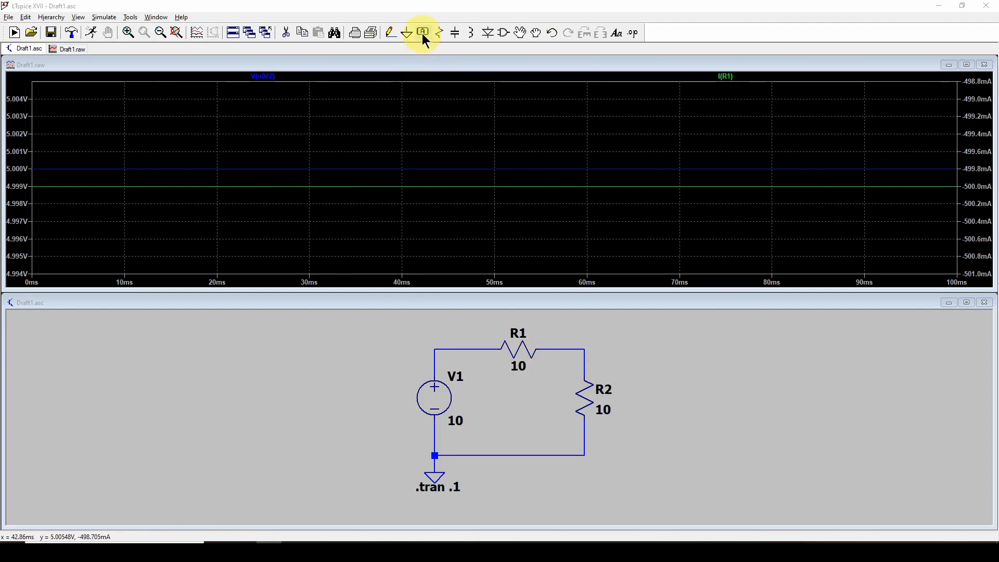
Step: Label the corner node between R1 and R2 with the net name OUT
click(424, 7)
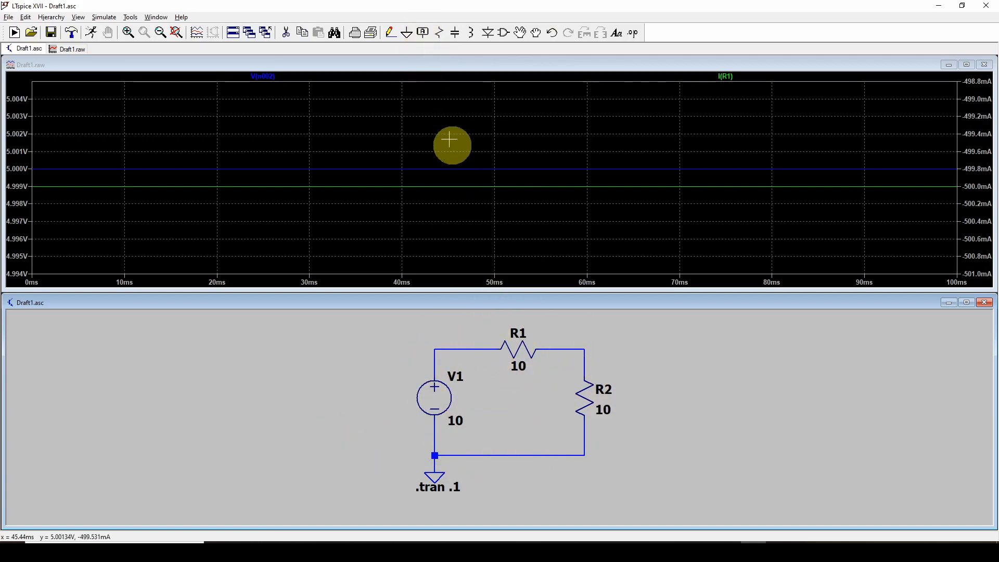
click(424, 33)
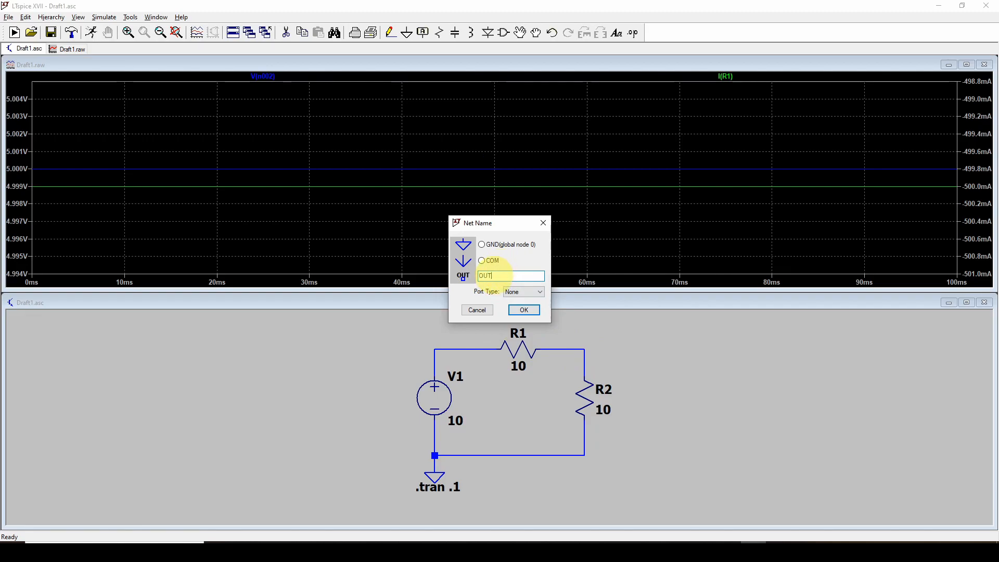
text(OUT)
key(Return)
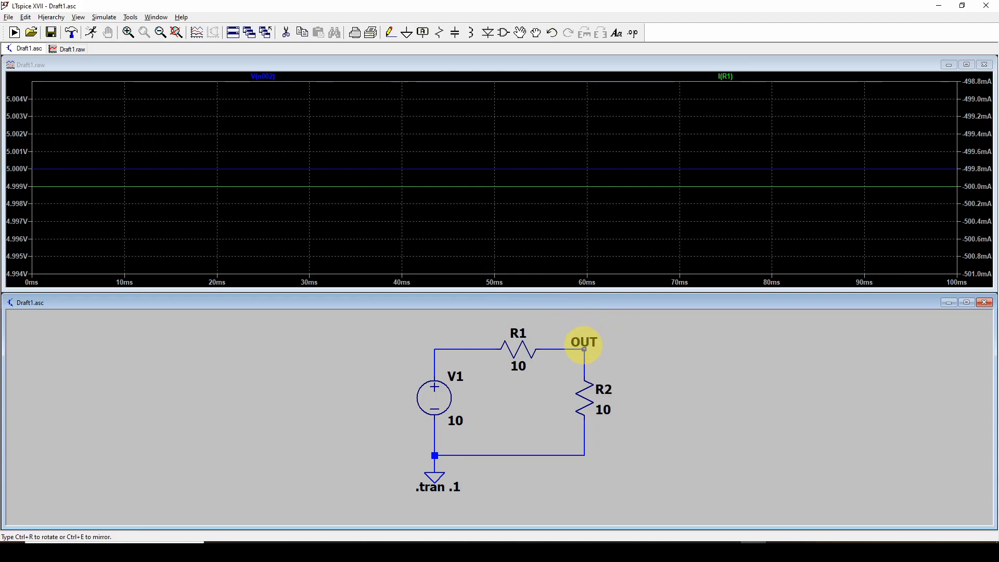
click(584, 349)
key(Escape)
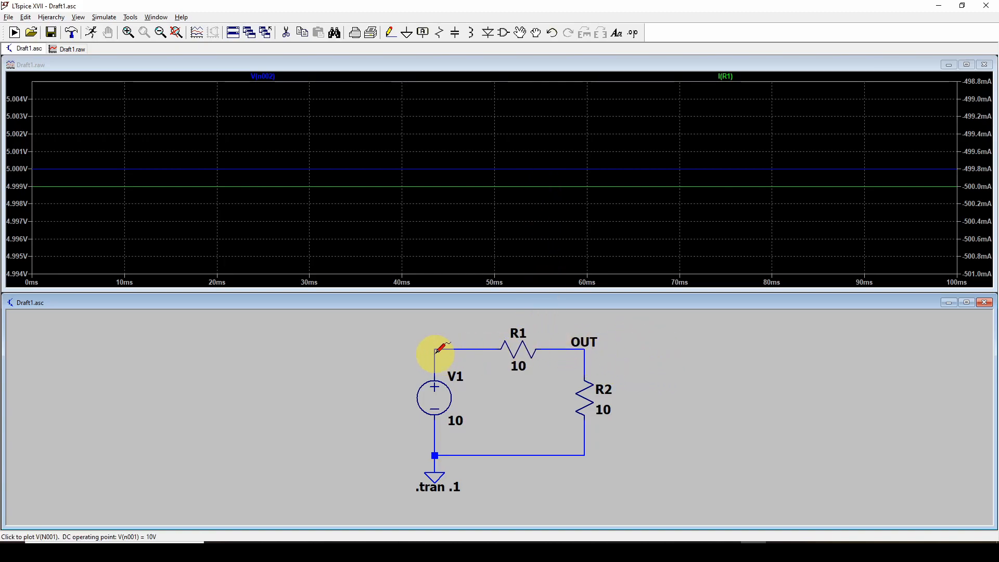
Step: Label the corner node above voltage source V1 with the net name SOURCE
click(423, 32)
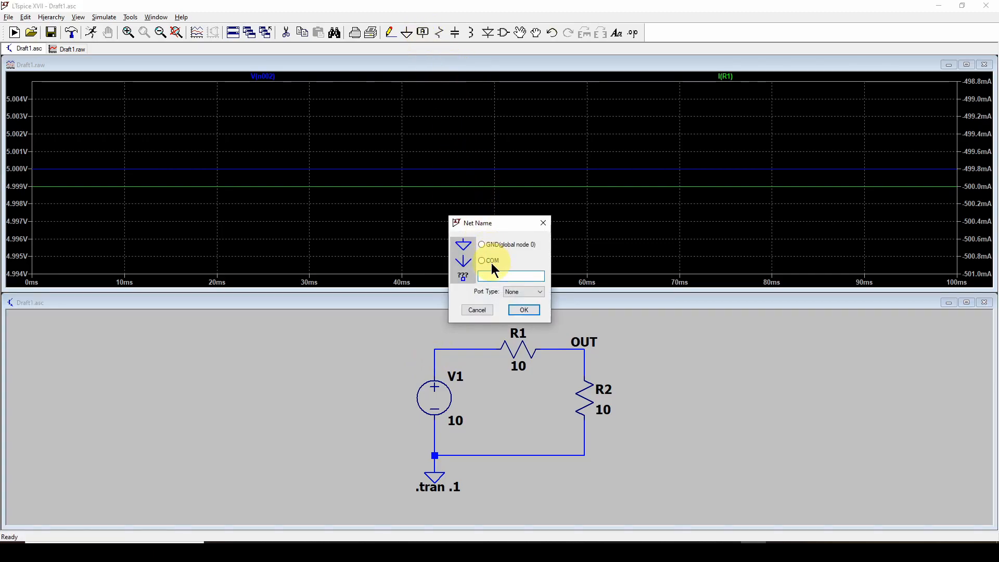
text(sO)
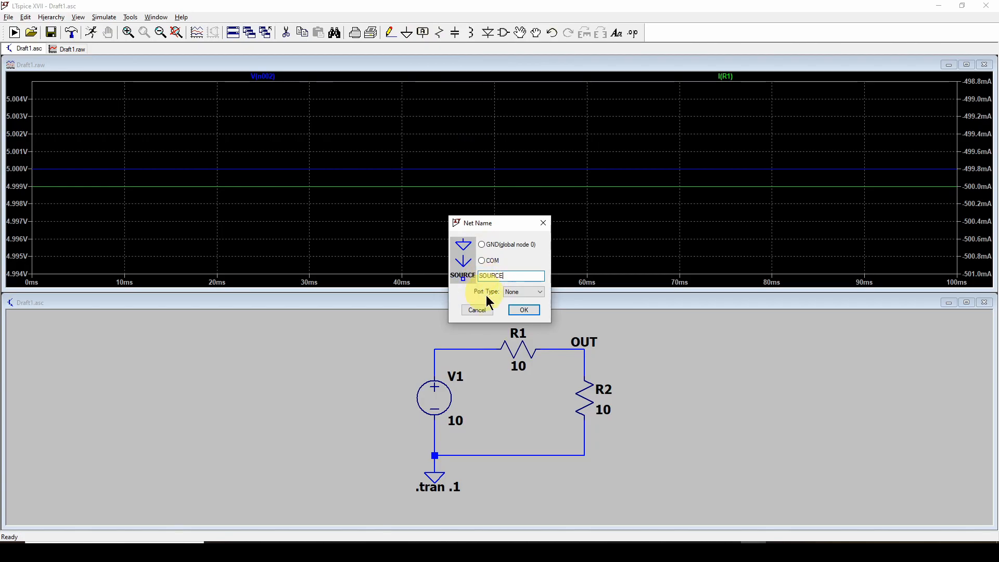
click(524, 310)
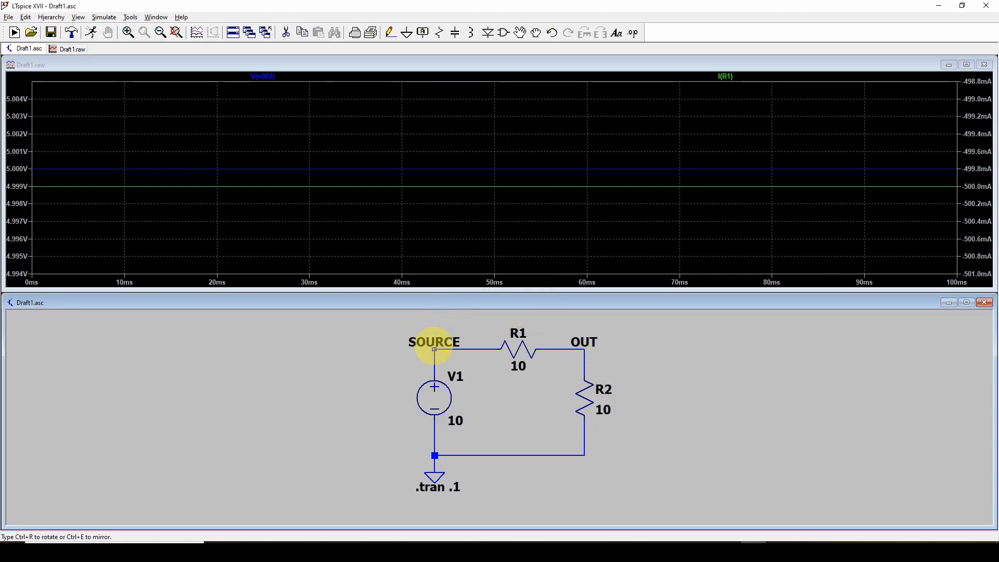
click(434, 349)
key(Escape)
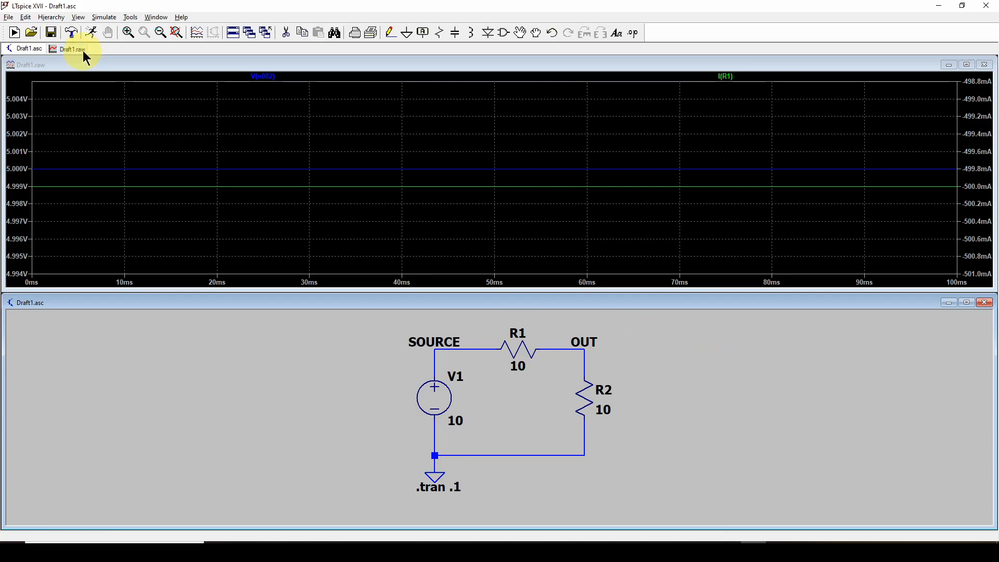
Step: Rerun the simulation and plot the voltages at the OUT and SOURCE nodes
click(92, 35)
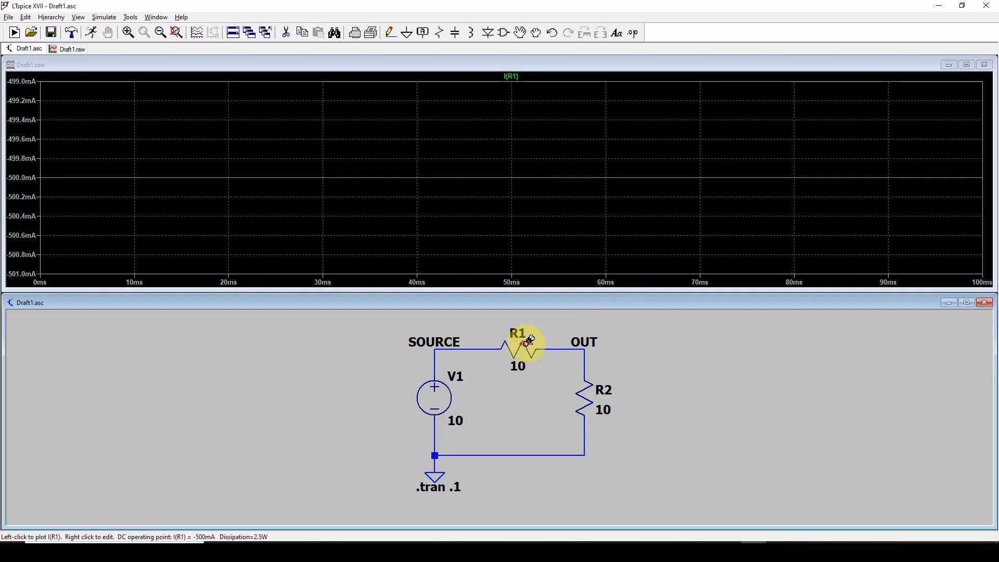
click(585, 347)
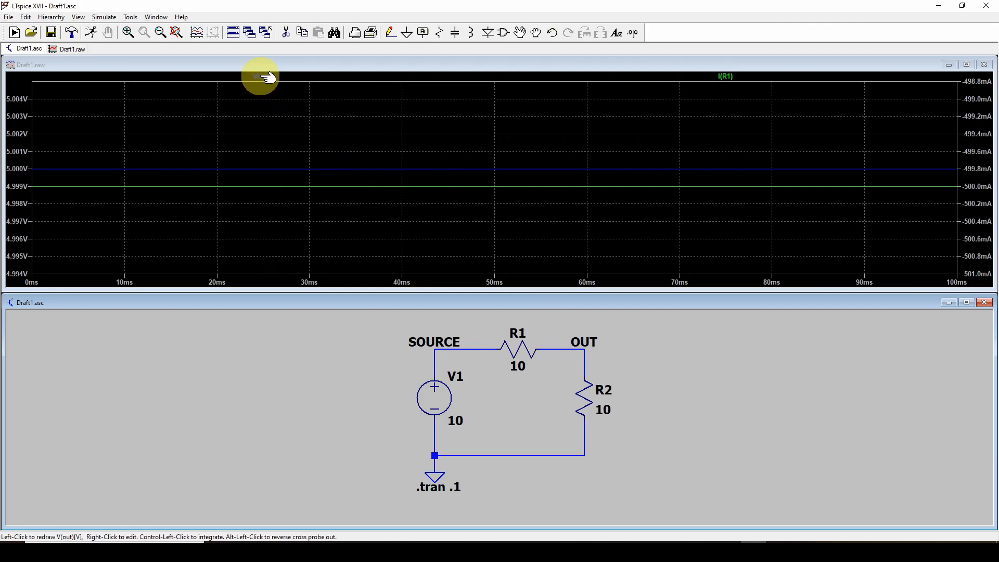
click(437, 347)
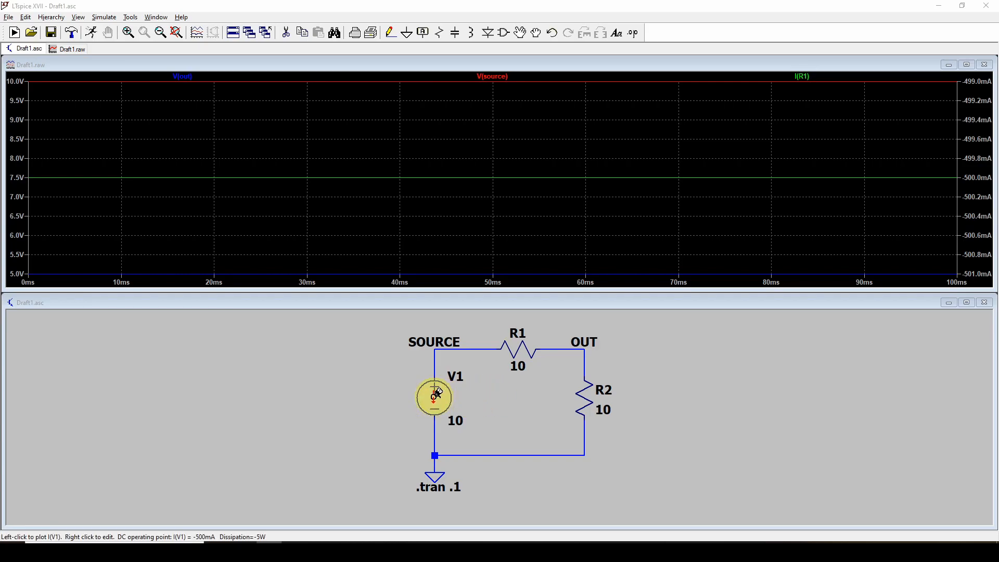
Step: Change voltage source V1 to a SINE function with an amplitude of 10 V and a frequency of 60 Hz
right_click(435, 396)
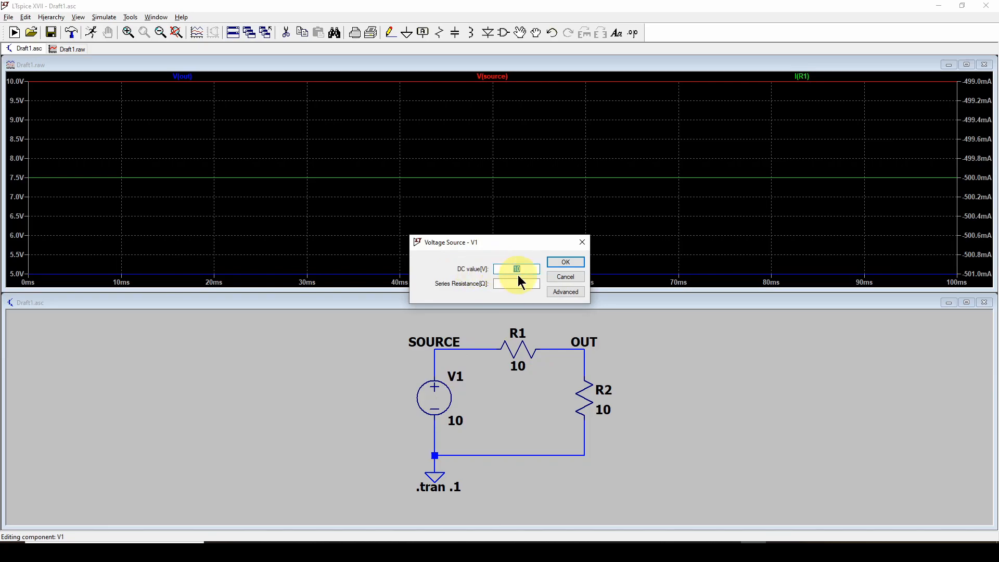
click(565, 292)
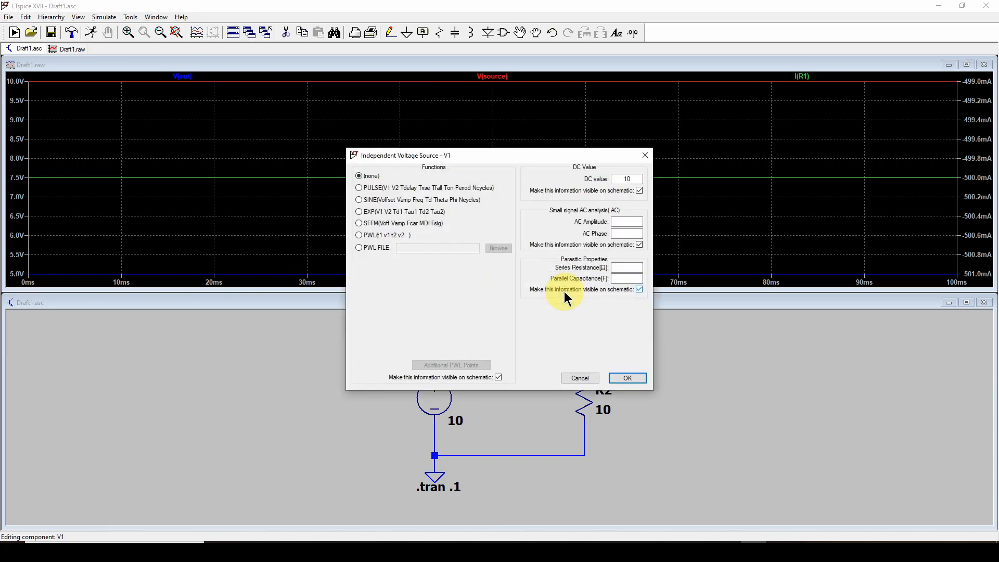
drag(493, 156, 464, 212)
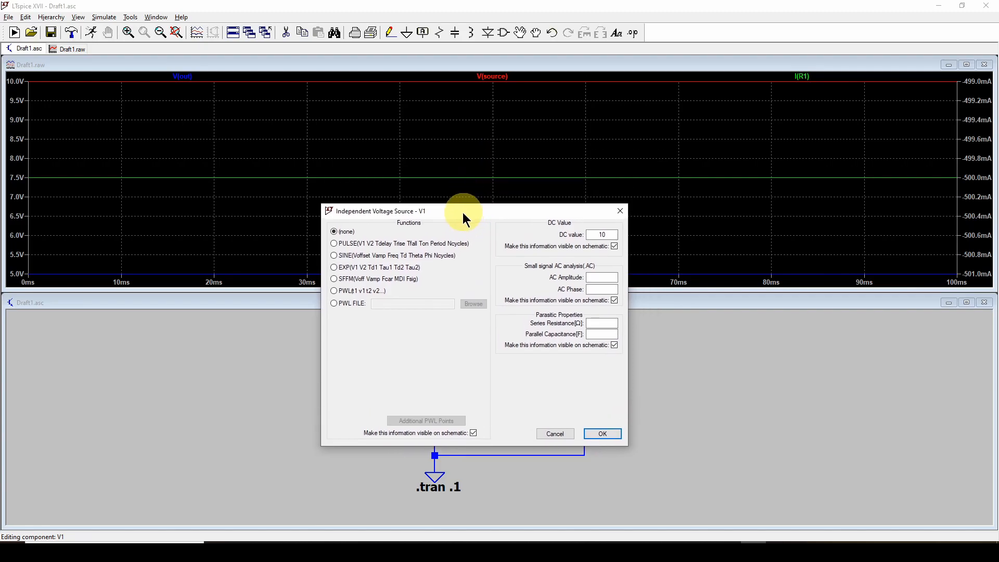
click(334, 256)
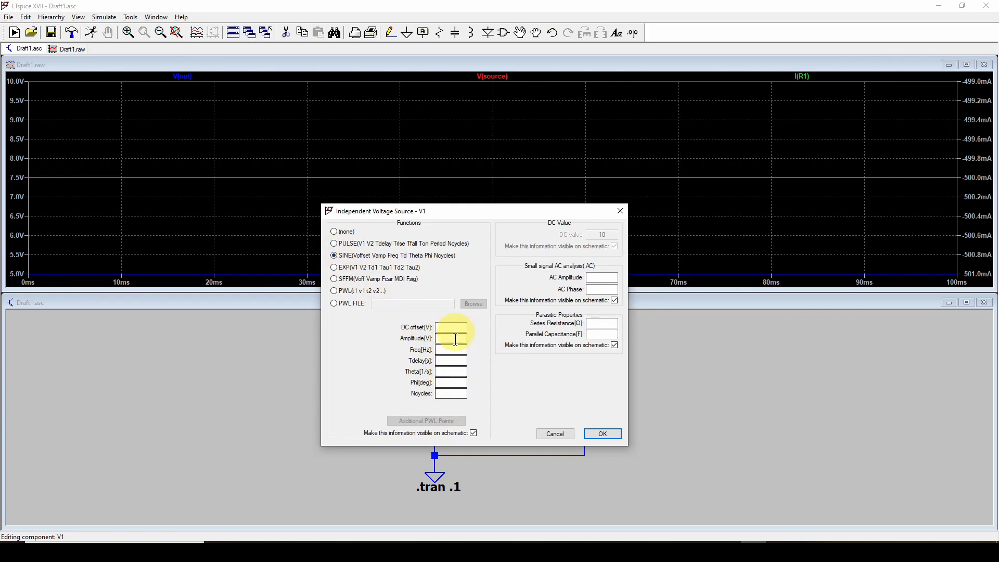
click(452, 339)
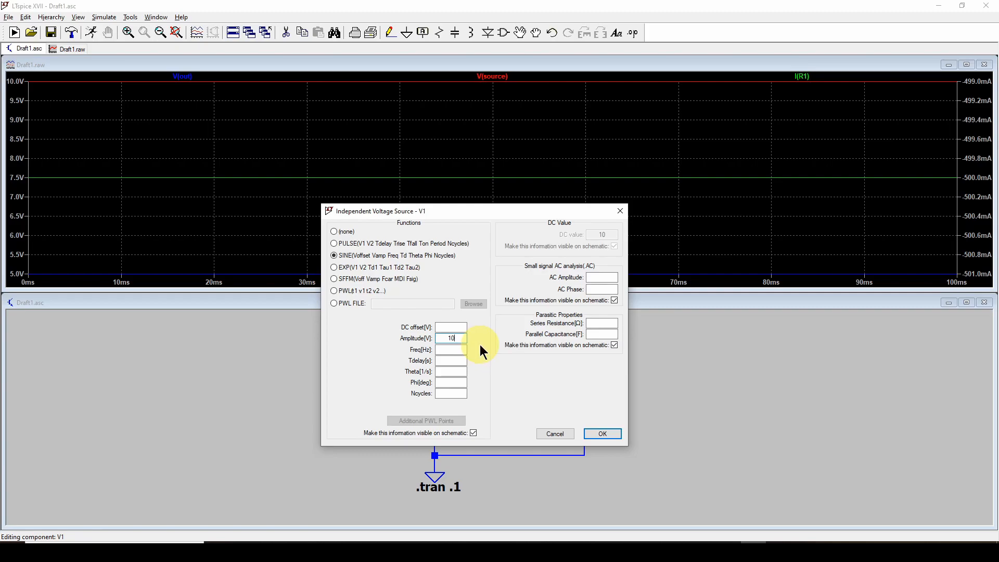
click(453, 350)
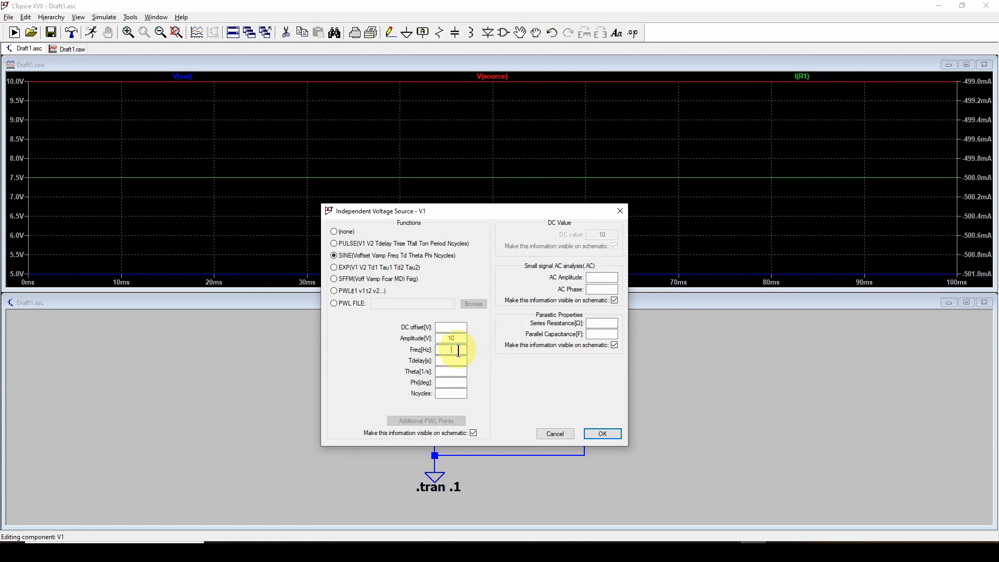
text(60)
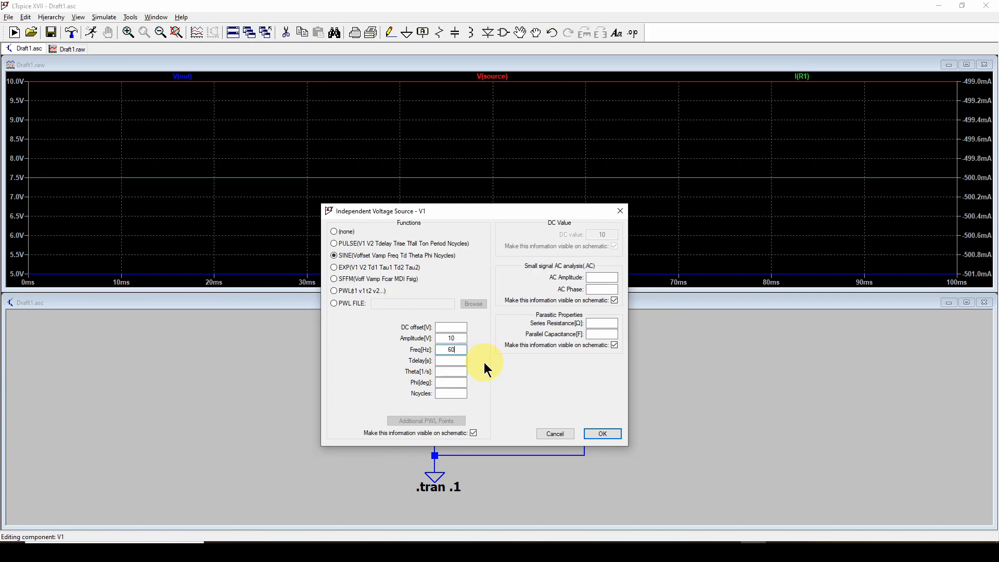
click(602, 434)
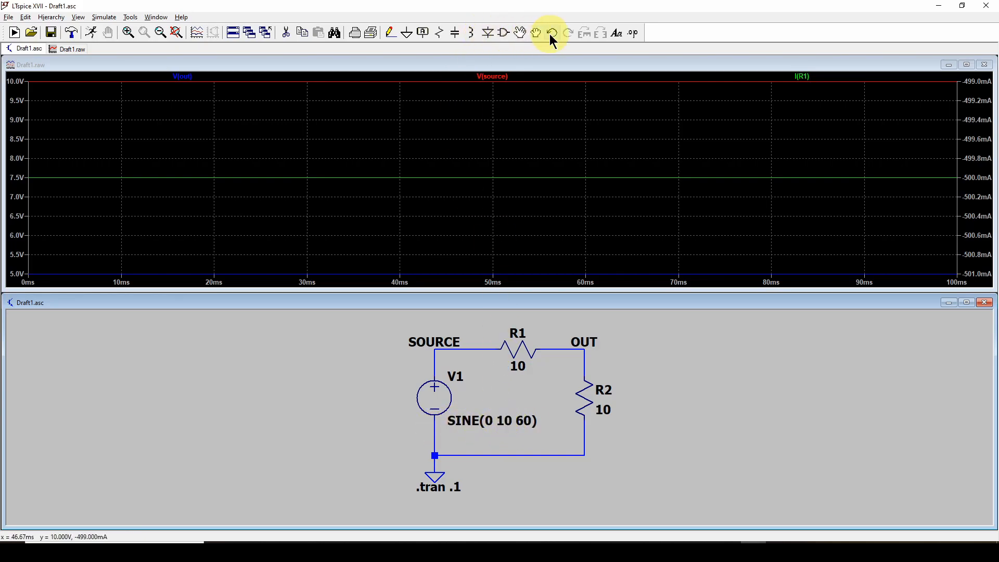
Step: Move V1's SINE(0 10 60) text to the left of the source symbol and rerun the simulation
click(520, 32)
click(487, 421)
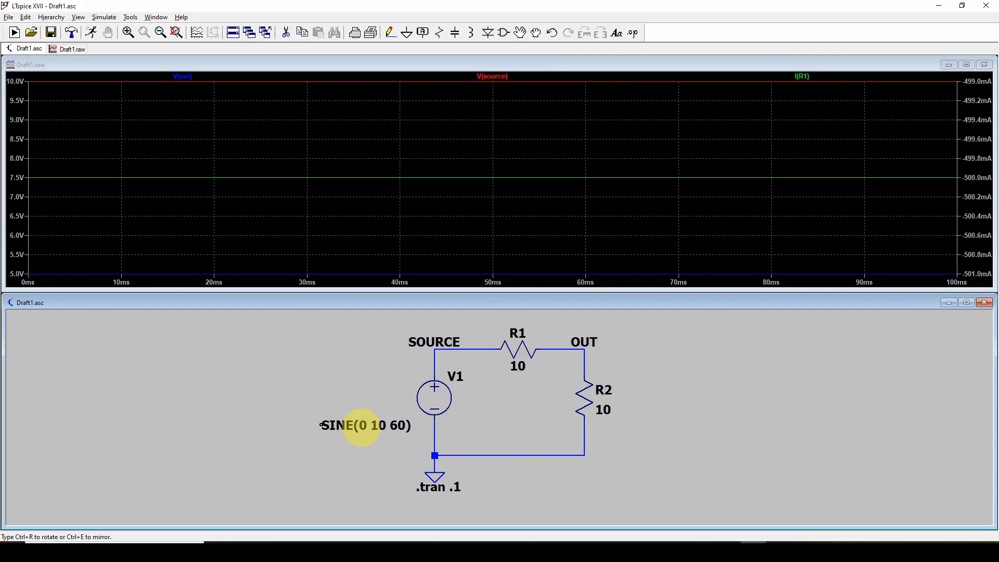
click(361, 426)
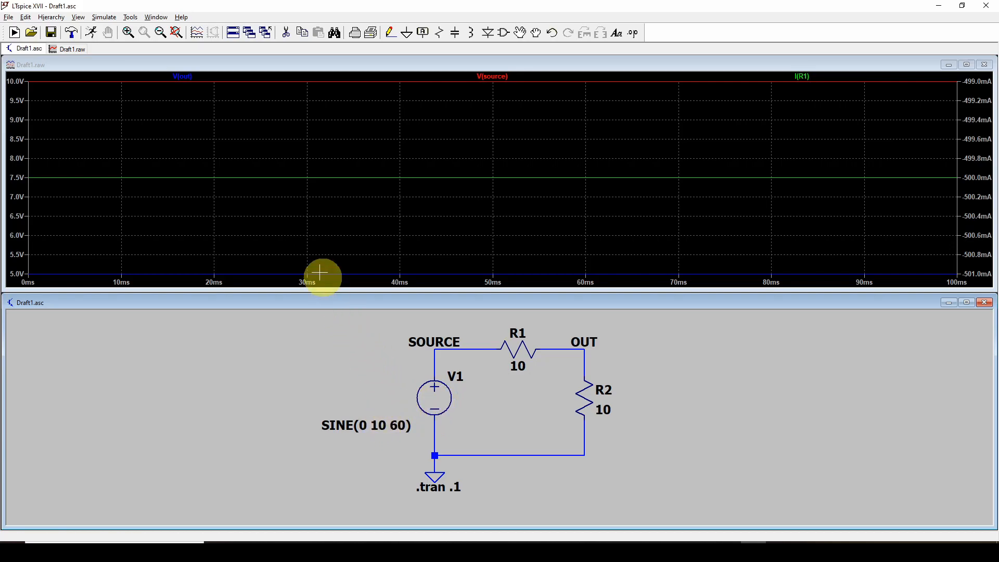
click(91, 32)
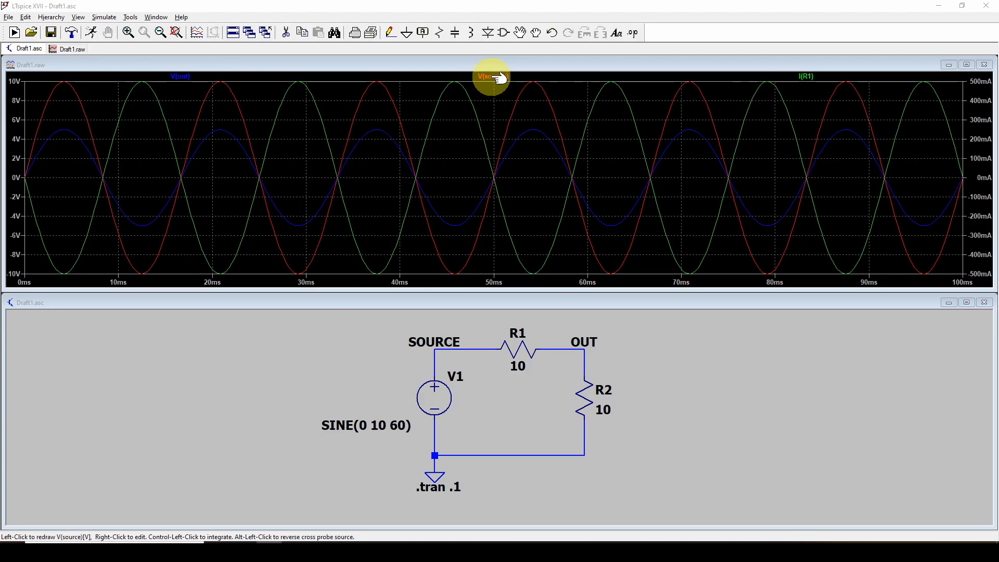
Step: Delete the I(R1) trace from the waveform plot using its Expression Editor
right_click(806, 76)
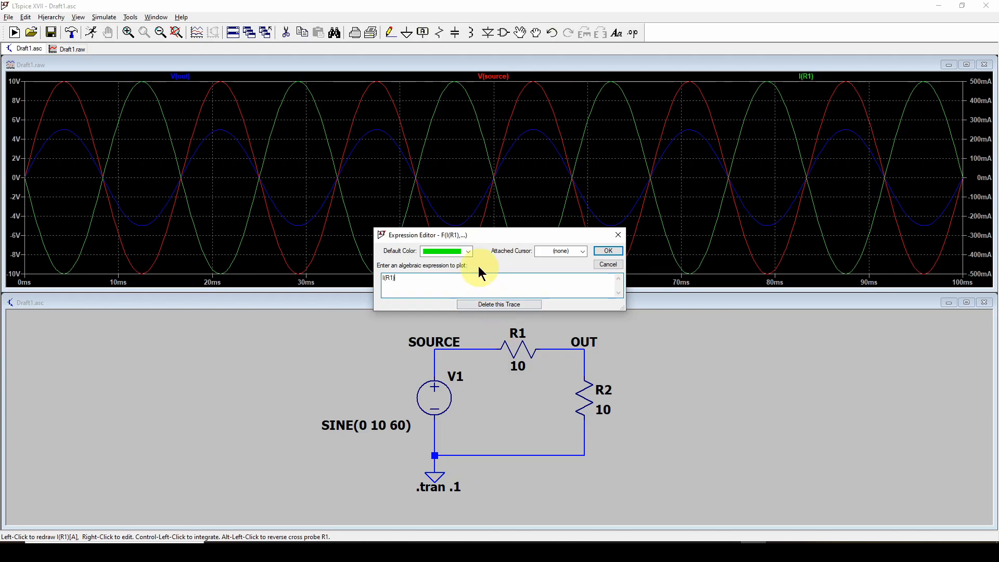
click(470, 252)
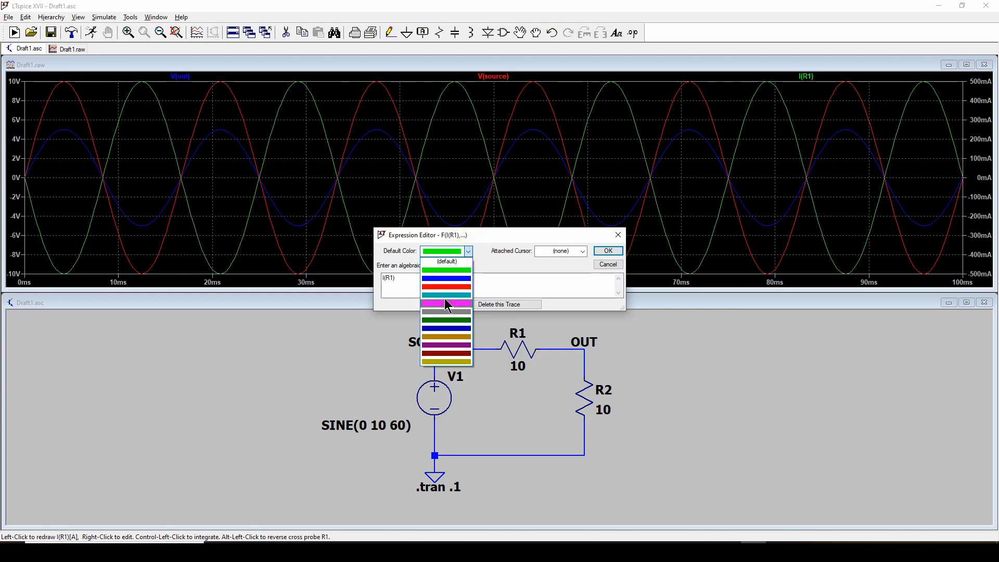
click(509, 264)
click(442, 278)
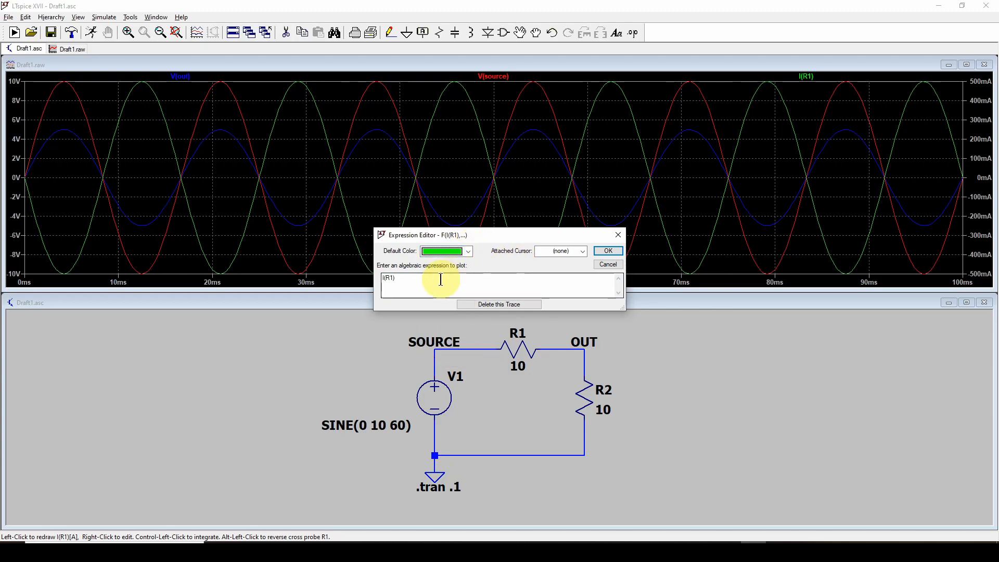
click(502, 304)
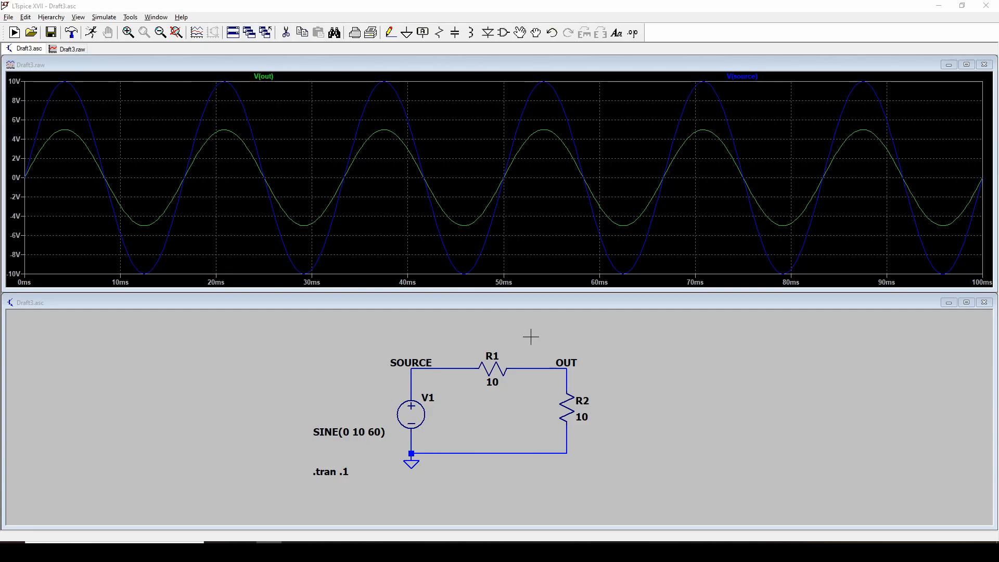
Step: Stretch the R2 branch and OUT node to the right with the Drag tool, and delete the wire between R1 and OUT
click(536, 34)
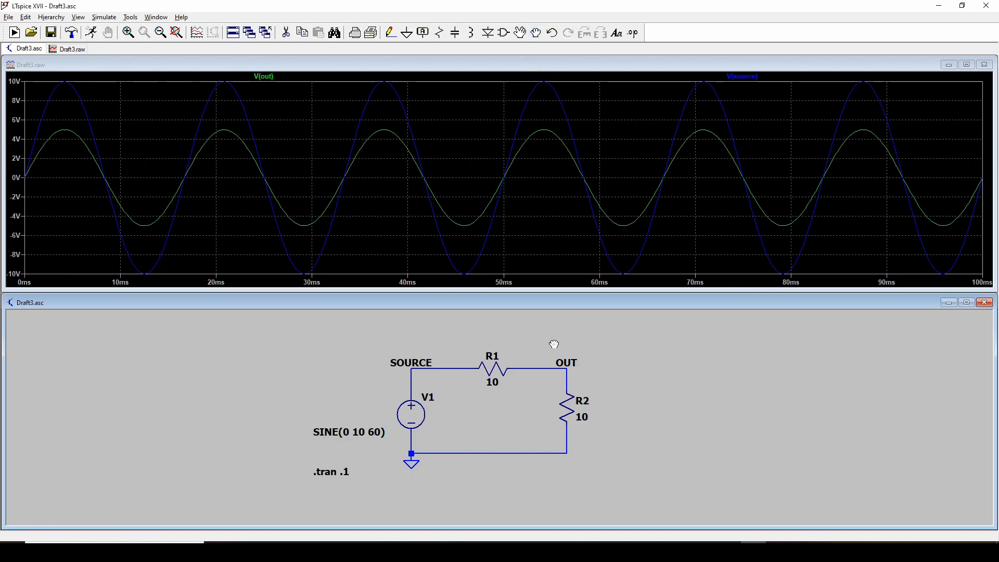
click(537, 34)
drag(516, 319, 700, 507)
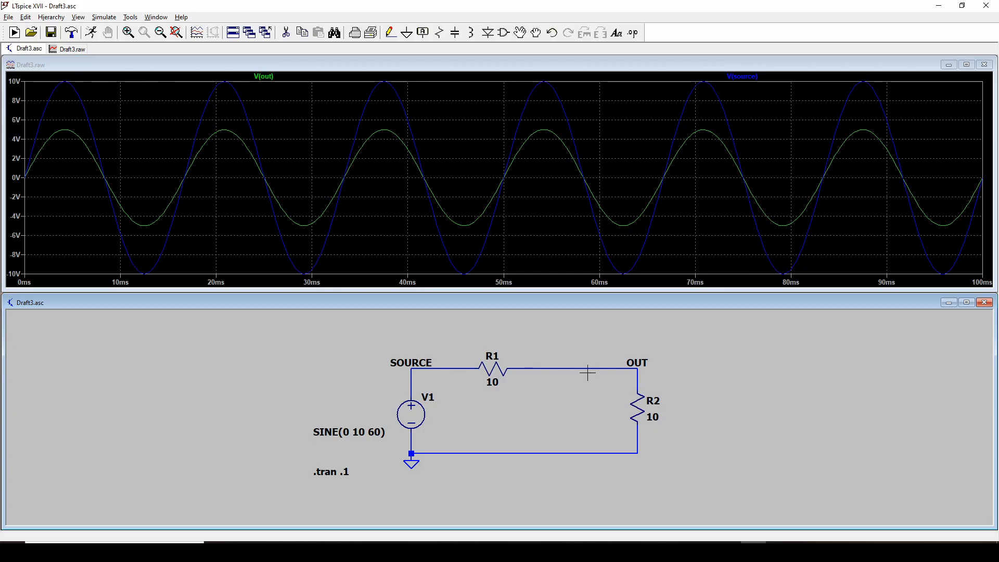
click(286, 32)
click(568, 369)
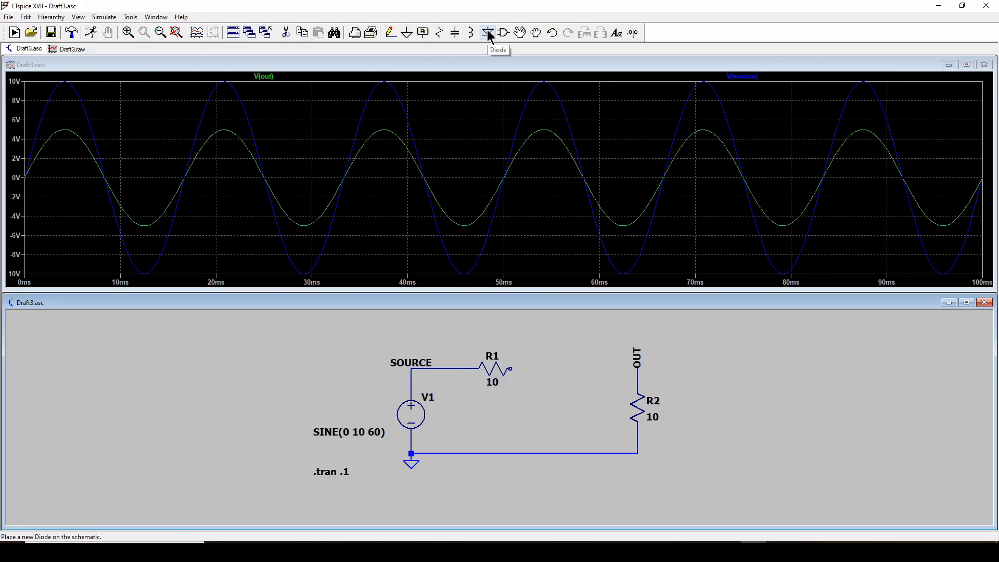
Step: Place a diode in the gap between R1 and OUT, rotated horizontally so it points toward OUT
key(d)
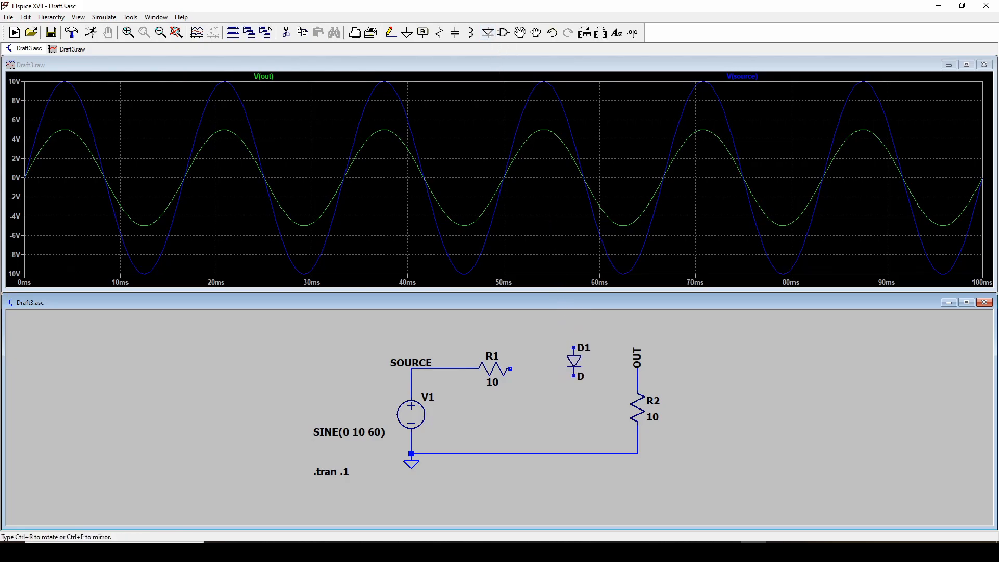
key(ctrl+r)
key(ctrl+r)
key(ctrl+r)
click(573, 369)
key(Escape)
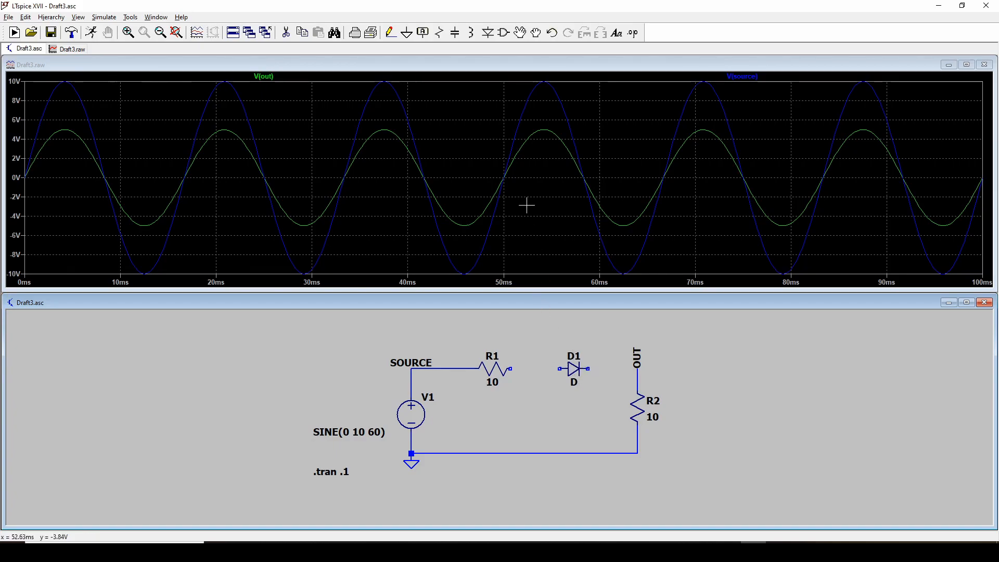
Step: Wire R1 through the diode to the OUT node above R2 and rerun the simulation
key(F3)
click(511, 369)
click(637, 369)
key(Escape)
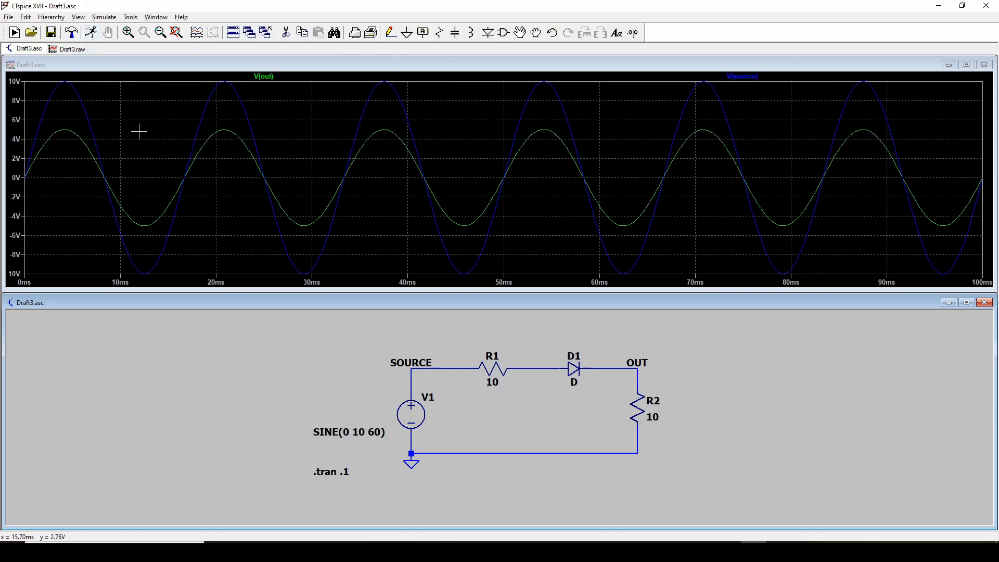
click(91, 33)
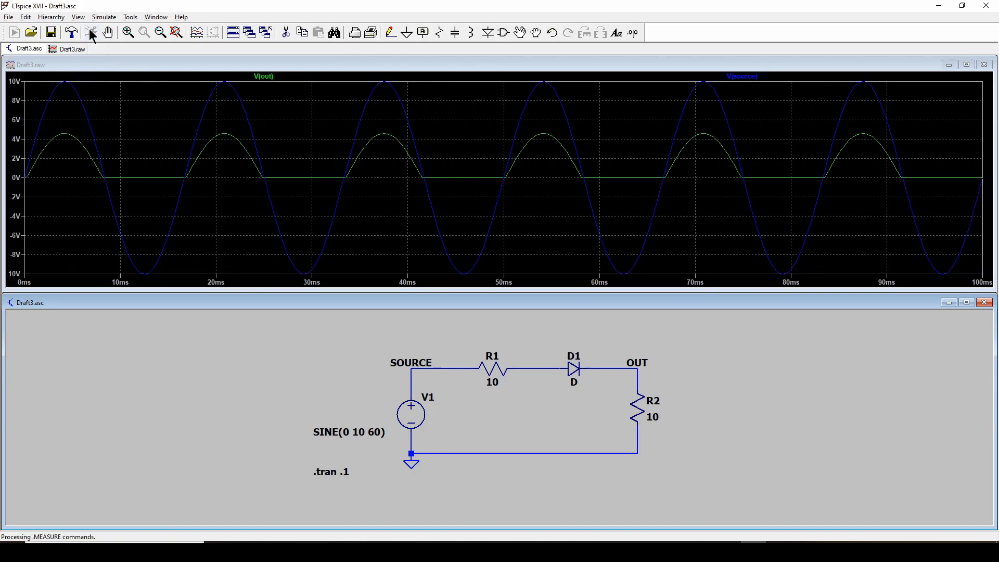